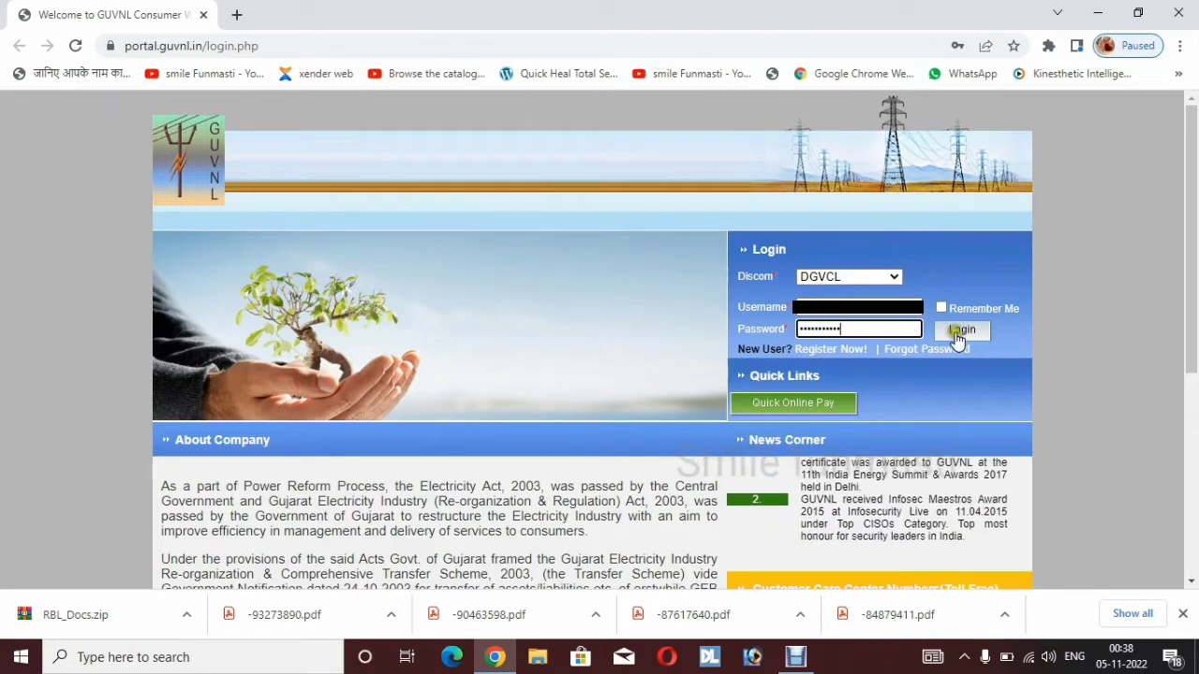
Sign in to the DGVCL consumer account and decline Chrome's offer to save the password
{"action": "left_click", "coordinate": [957, 335]}
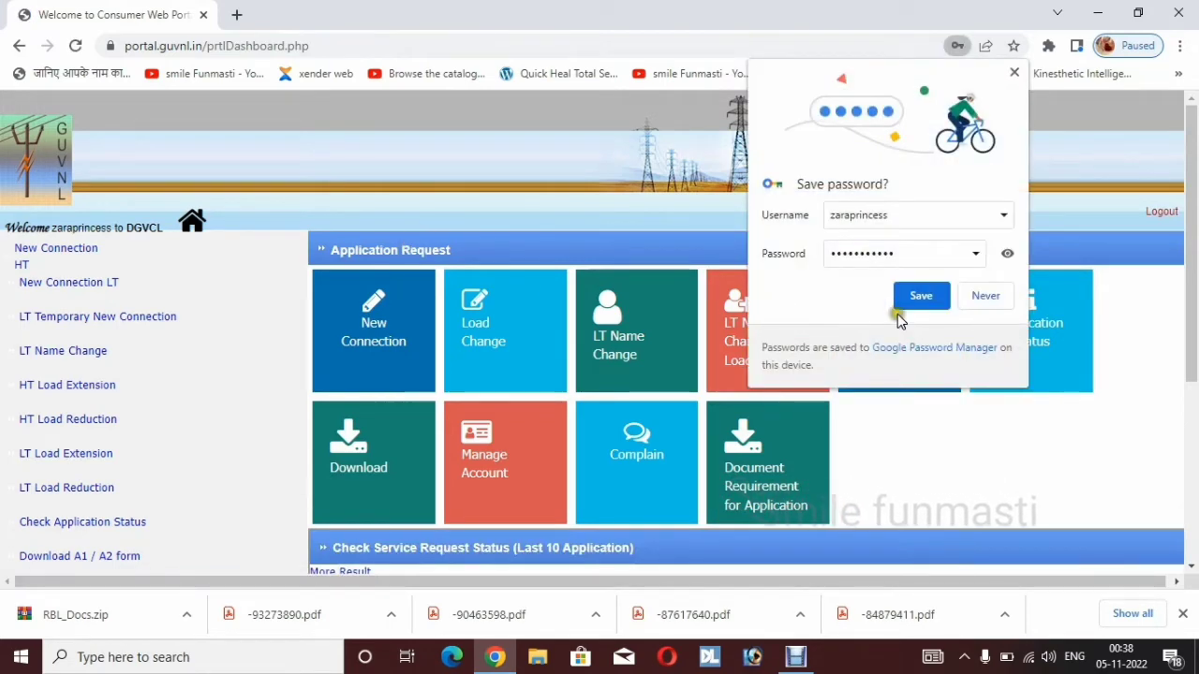
{"action": "left_click", "coordinate": [976, 296]}
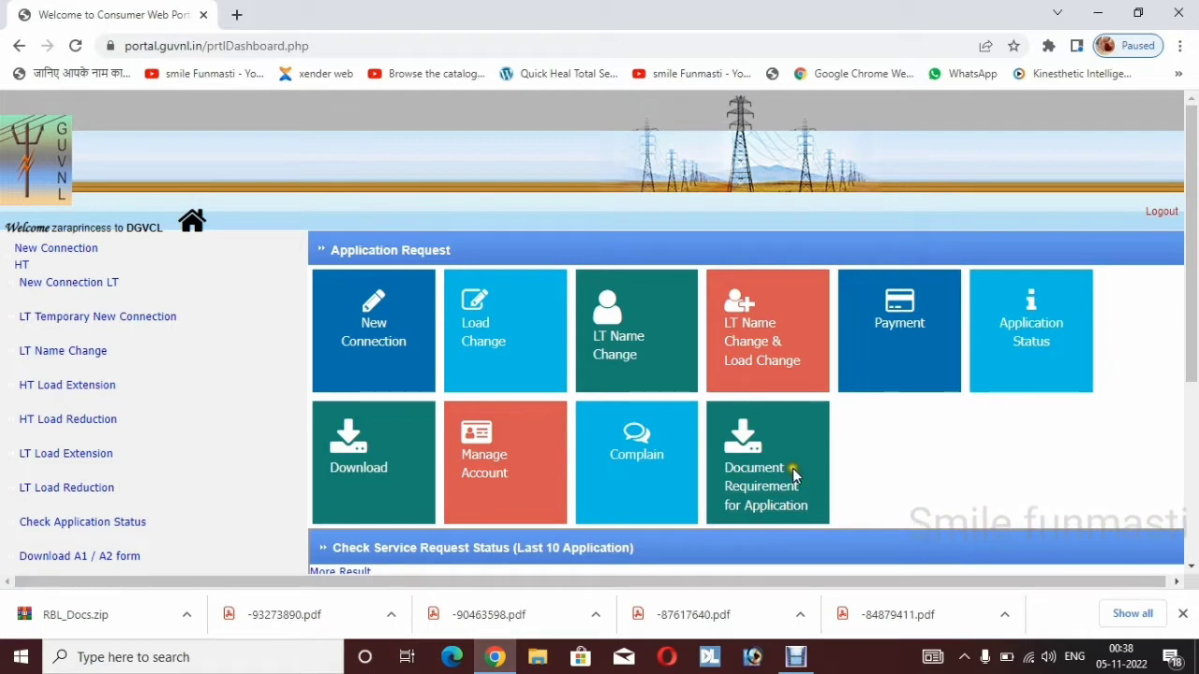
Choose New Connection, then the LT New Connection (load < 100KW) application
{"action": "left_click", "coordinate": [384, 348]}
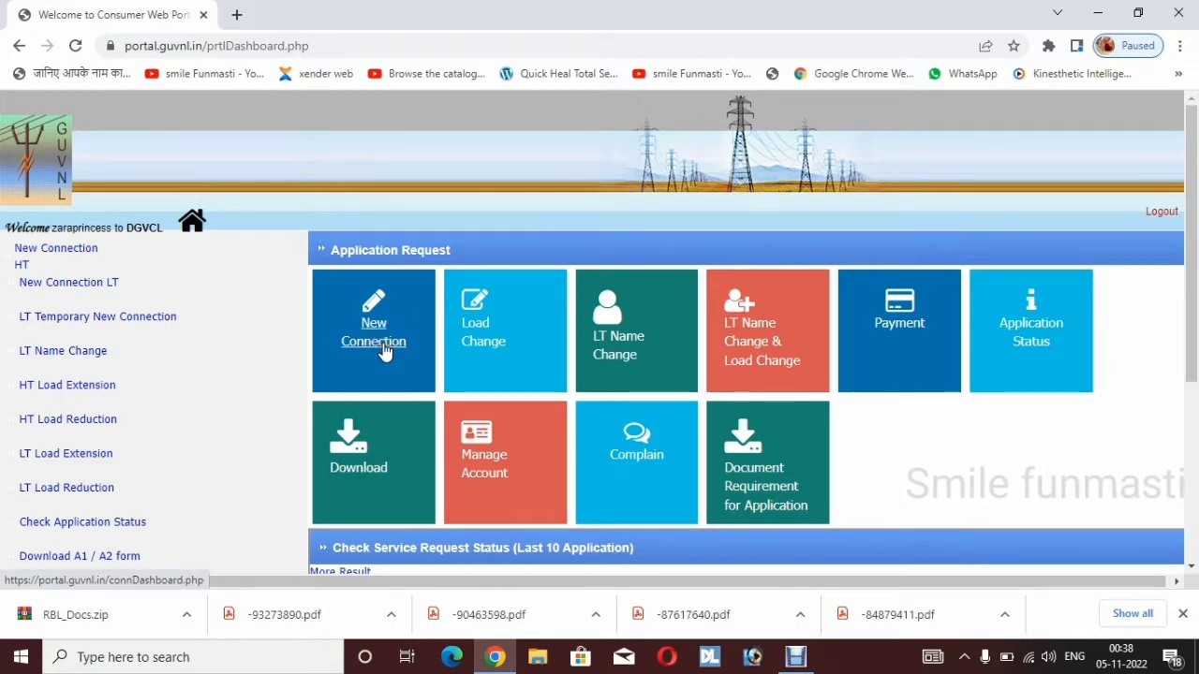
{"action": "left_click", "coordinate": [370, 324]}
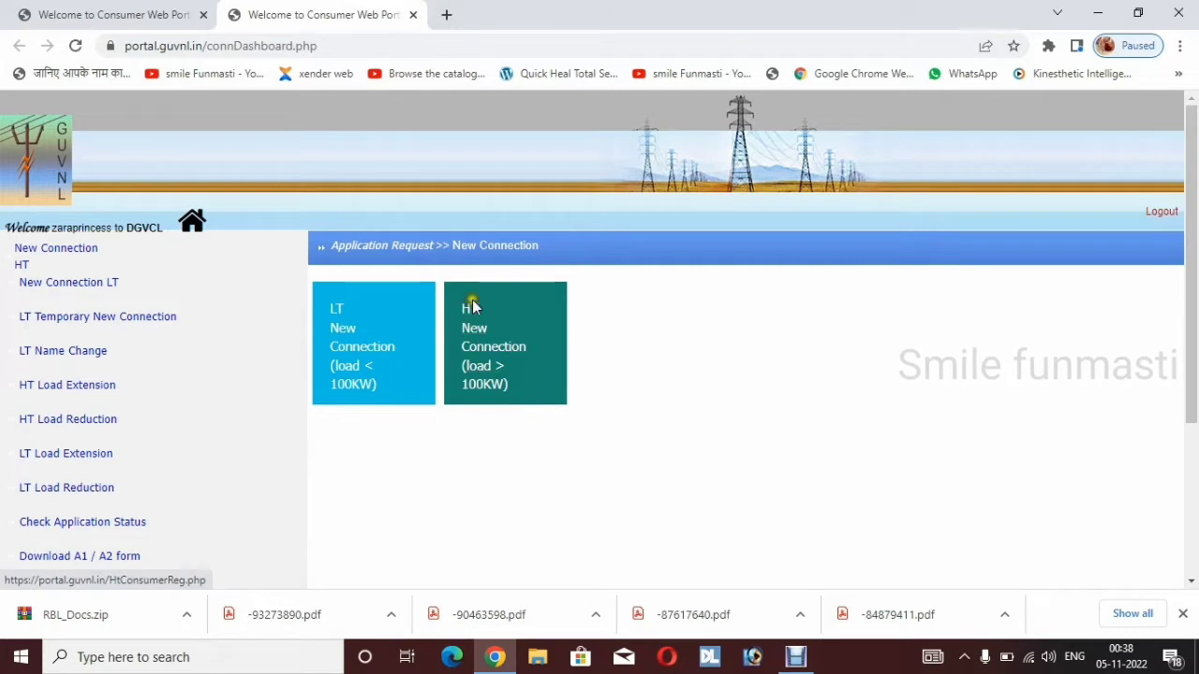
{"action": "left_click", "coordinate": [332, 319]}
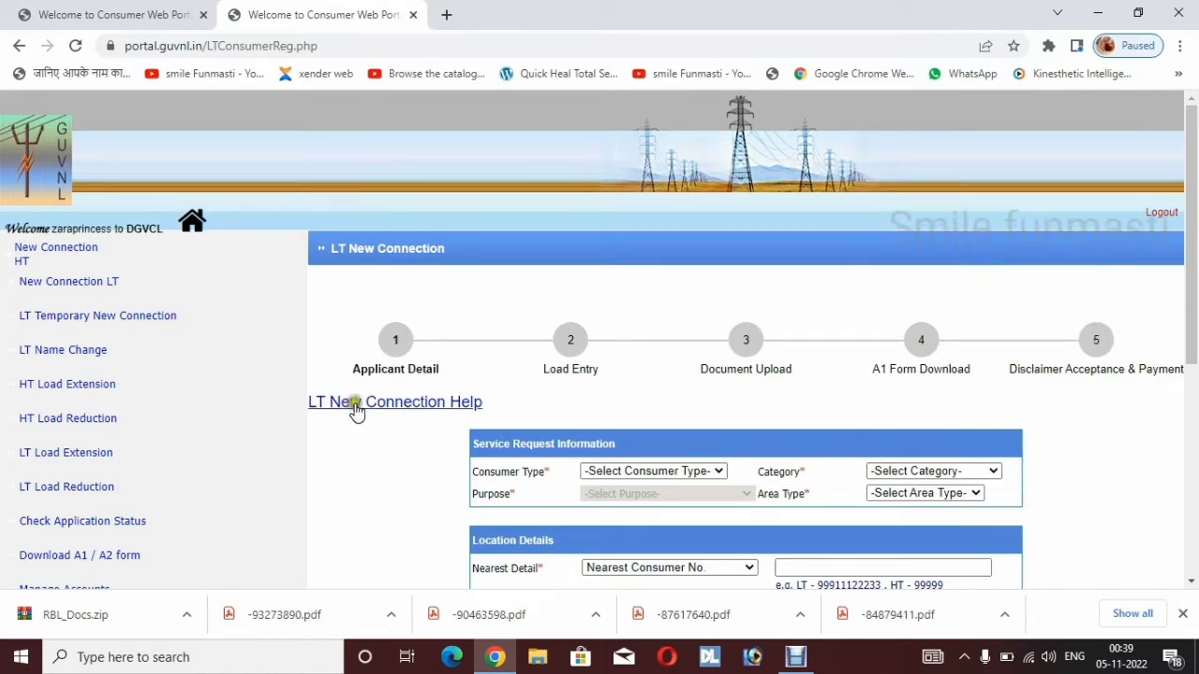
Set consumer type Individual, category RESIDENTIAL and title Mr. on the applicant form
{"action": "scroll", "coordinate": [600, 391], "scroll_direction": "down", "scroll_amount": 2}
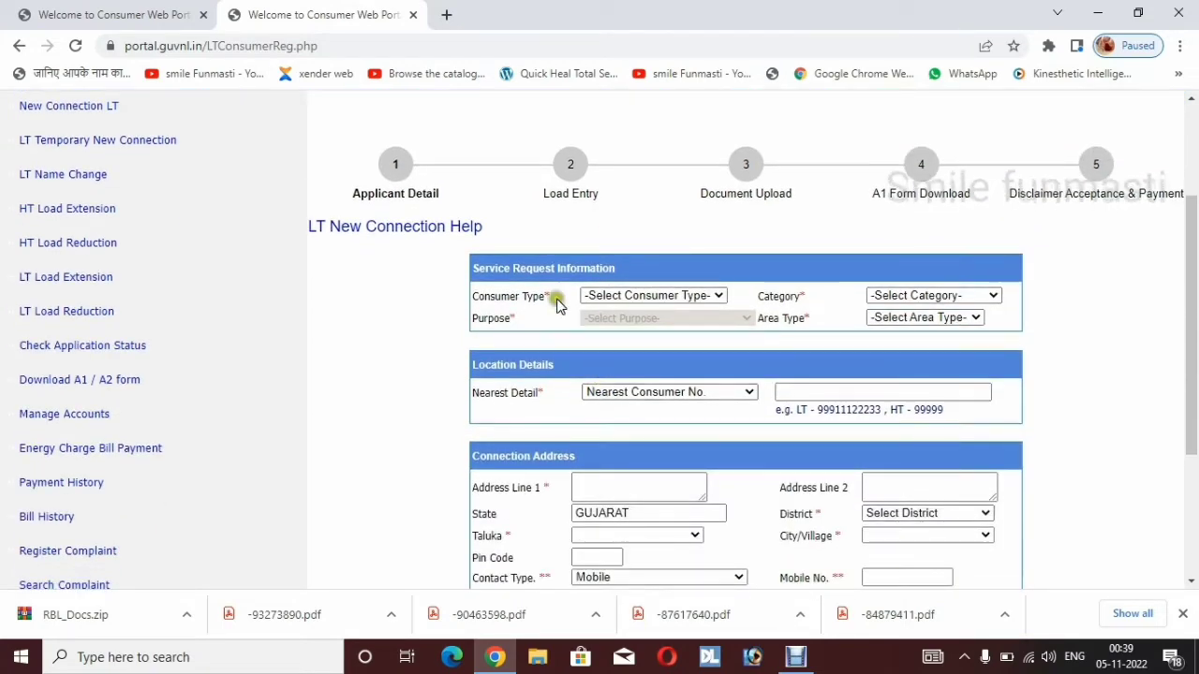
{"action": "left_click", "coordinate": [683, 296]}
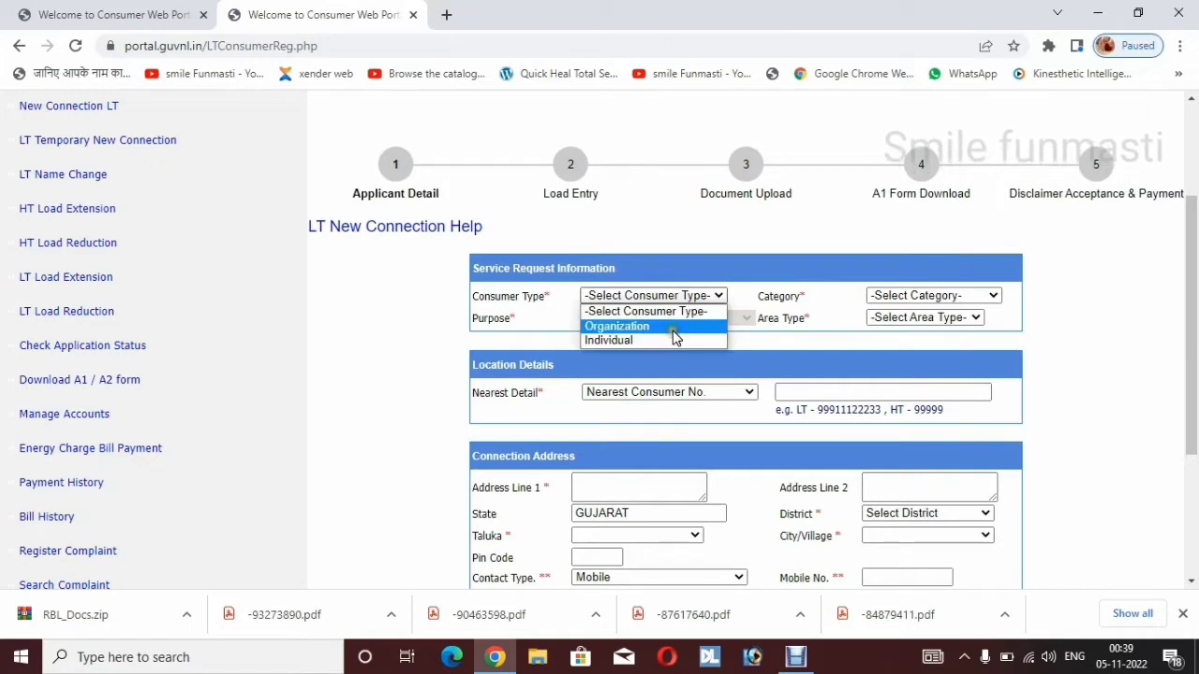
{"action": "left_click", "coordinate": [669, 341]}
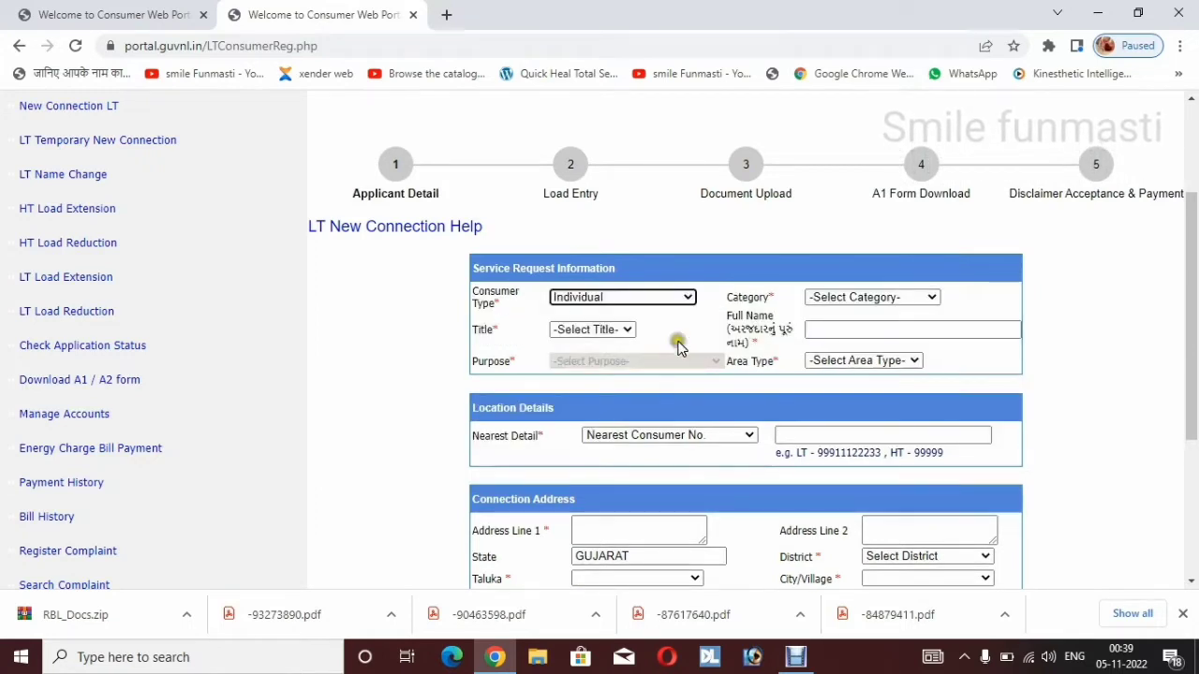
{"action": "left_click", "coordinate": [861, 298]}
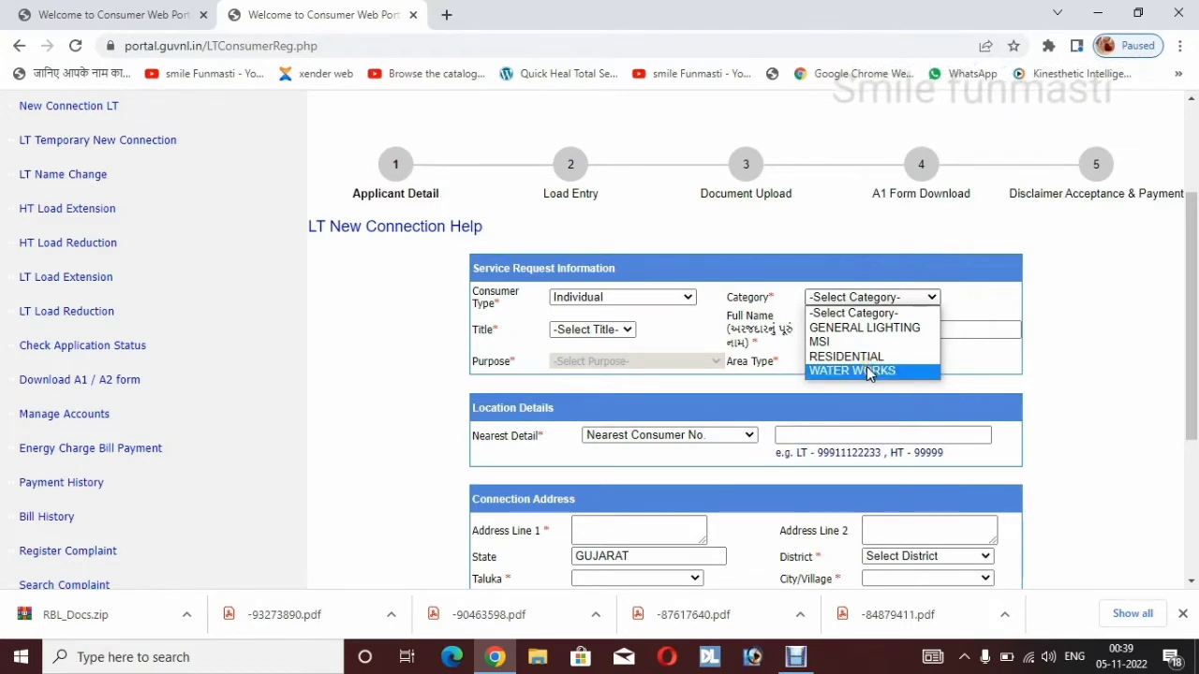
{"action": "left_click", "coordinate": [862, 358]}
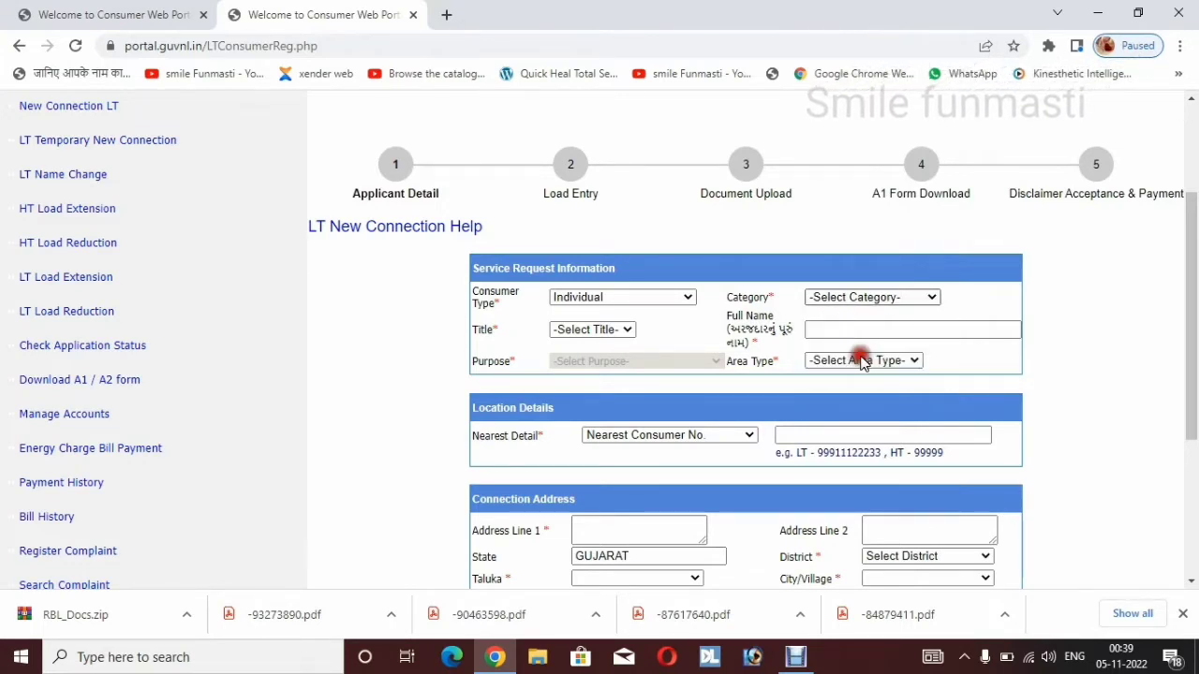
{"action": "left_click", "coordinate": [633, 334]}
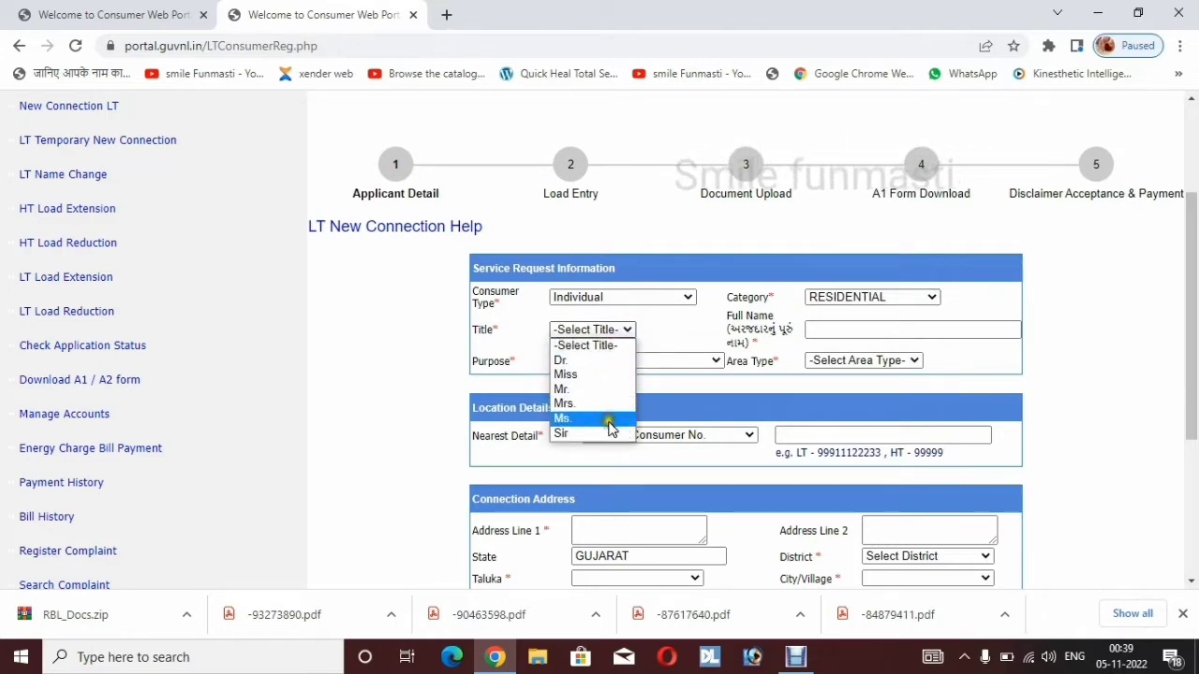
{"action": "left_click", "coordinate": [599, 393]}
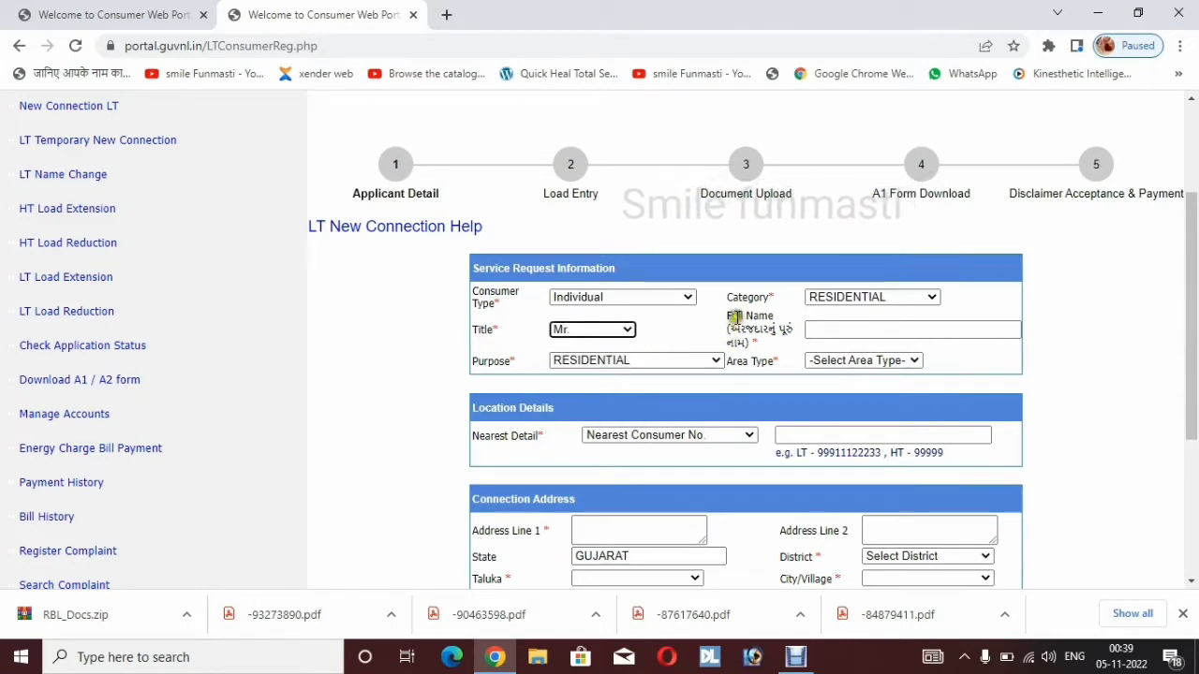
{"action": "left_click", "coordinate": [808, 328]}
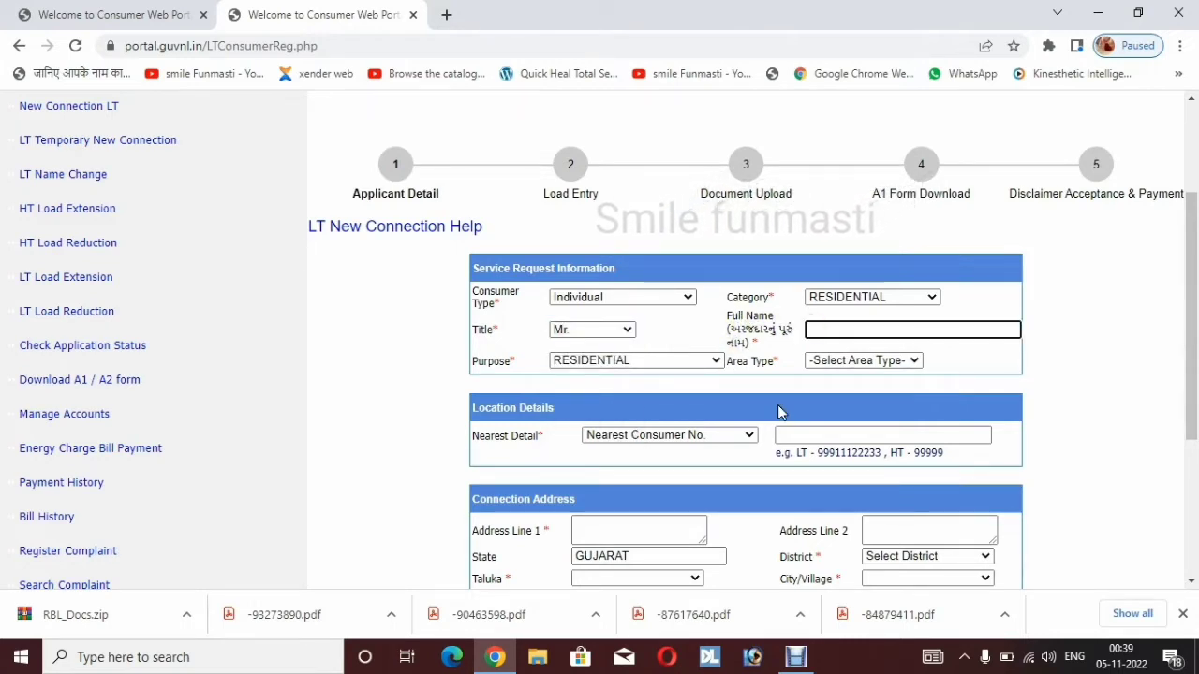
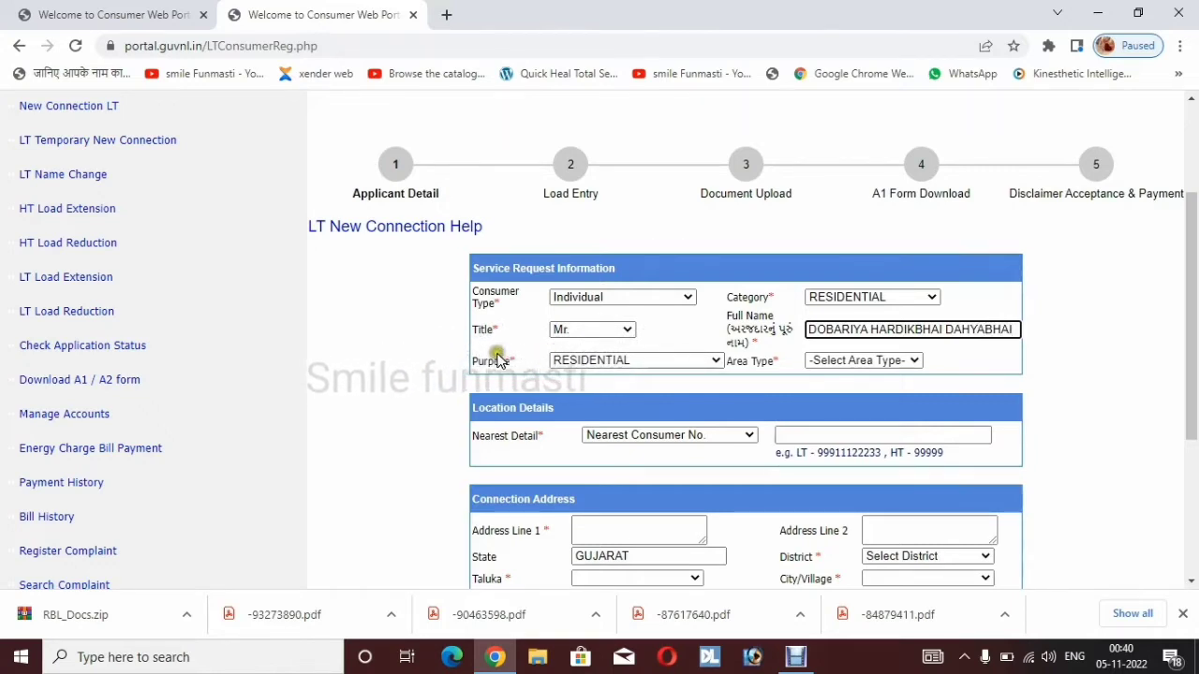
Enter the applicant's full name and keep the purpose as RESIDENTIAL
{"action": "left_click", "coordinate": [608, 365]}
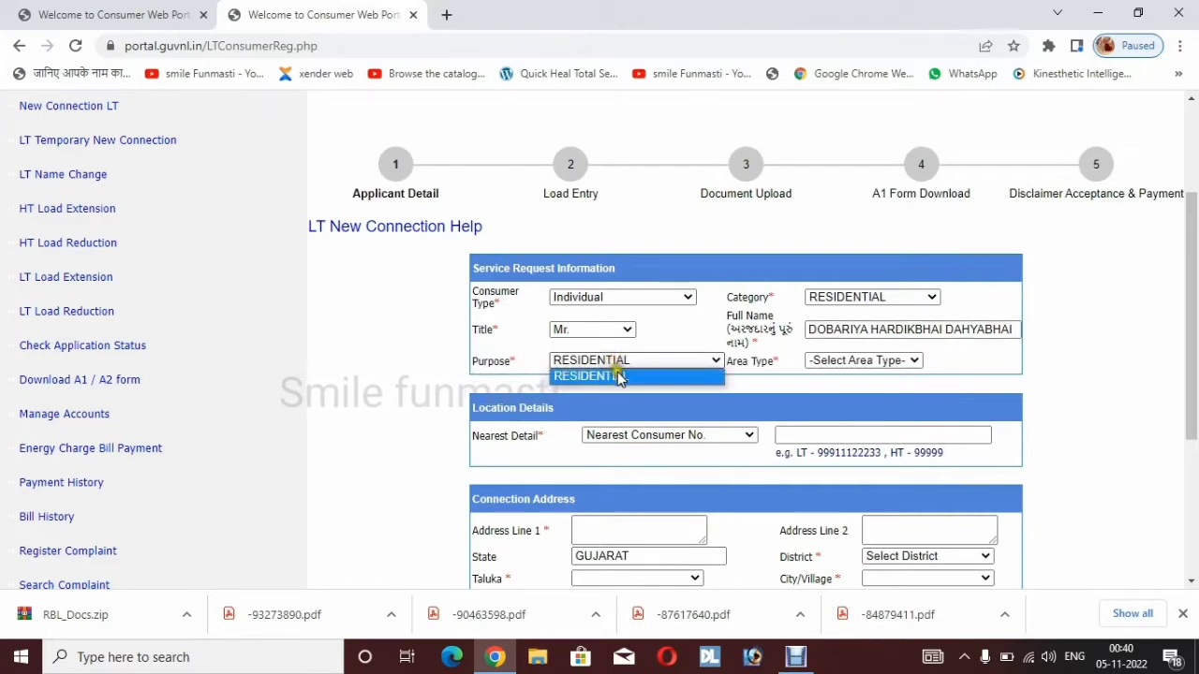
{"action": "left_click", "coordinate": [620, 375]}
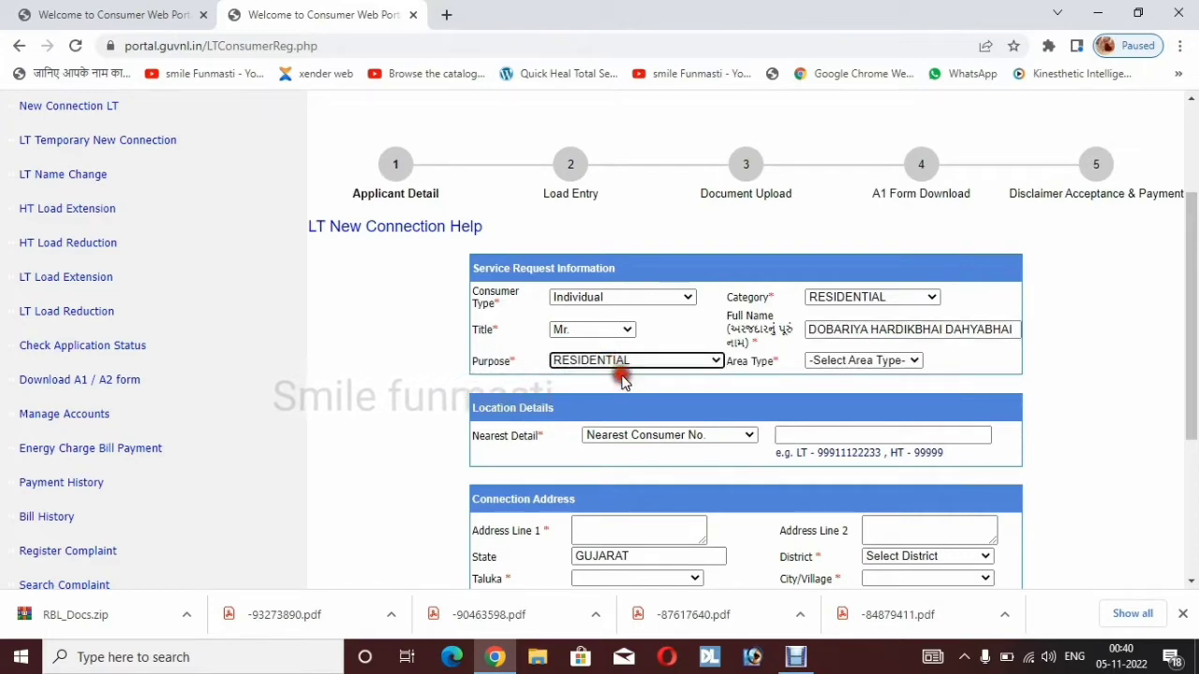
Set the area type to URBAN and enter the nearest consumer number
{"action": "left_click", "coordinate": [868, 366]}
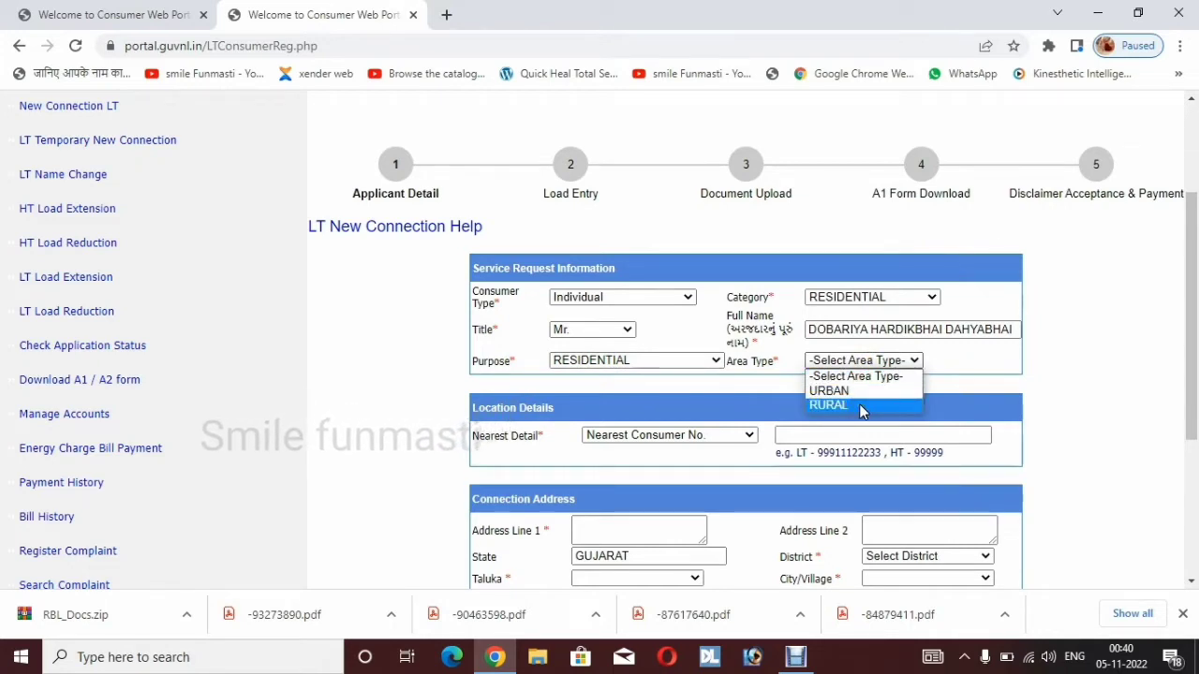
{"action": "left_click", "coordinate": [853, 392]}
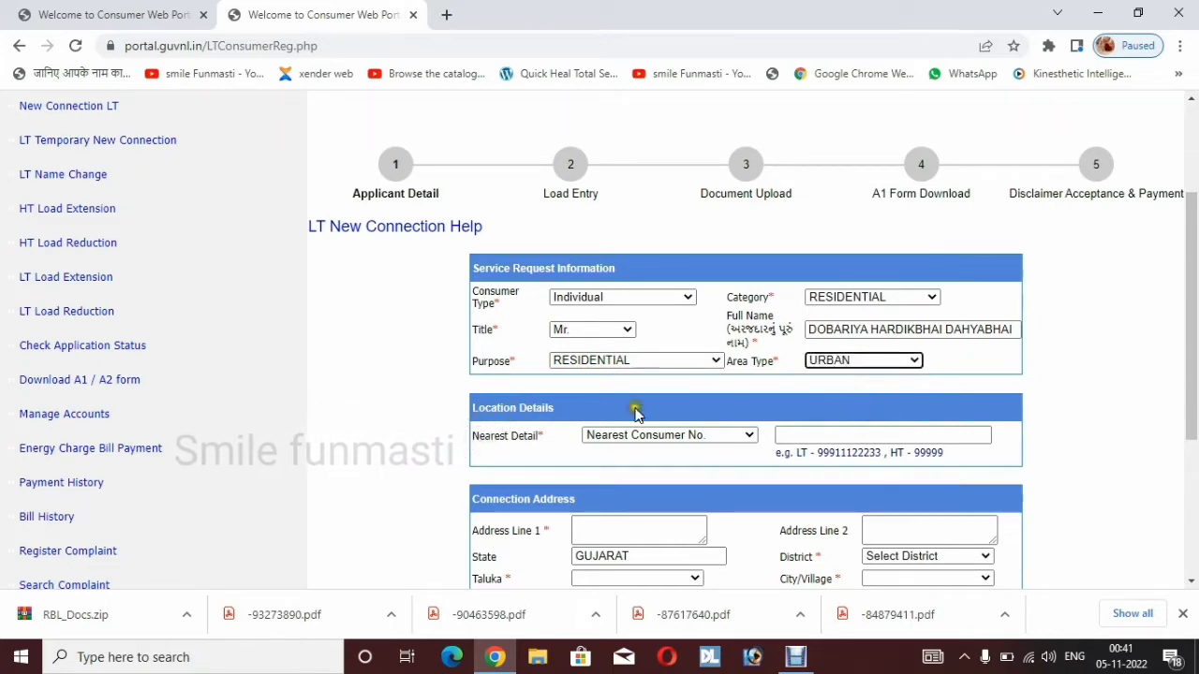
{"action": "left_click", "coordinate": [501, 463]}
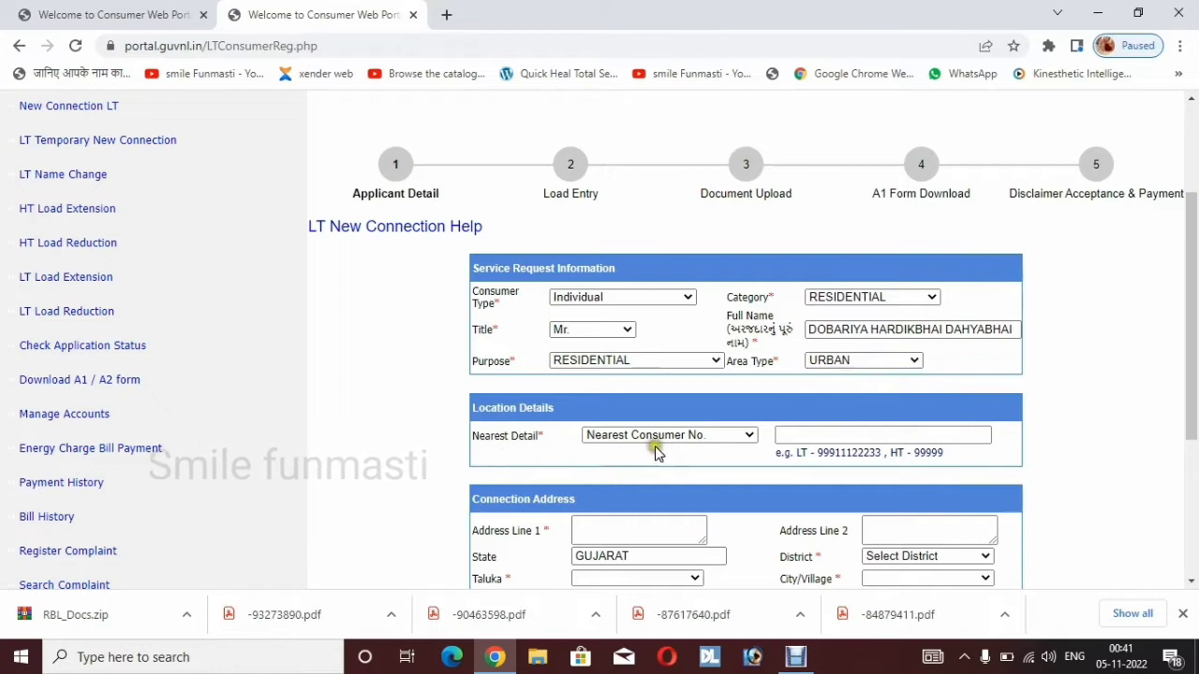
{"action": "left_click", "coordinate": [843, 437]}
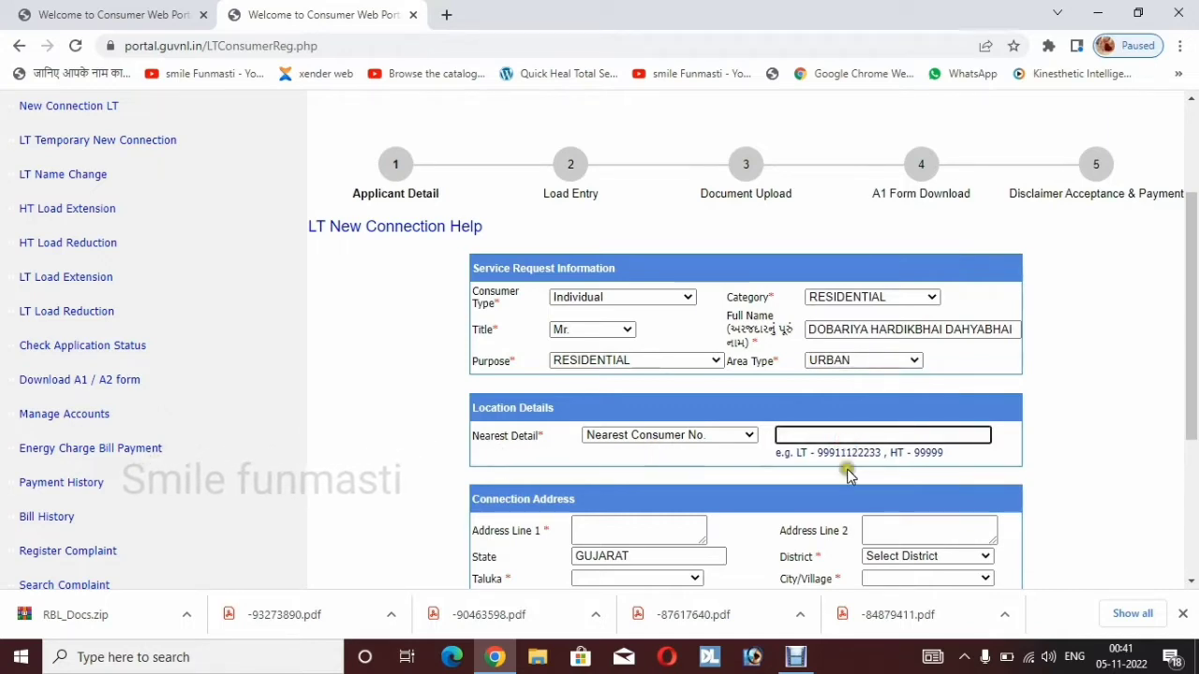
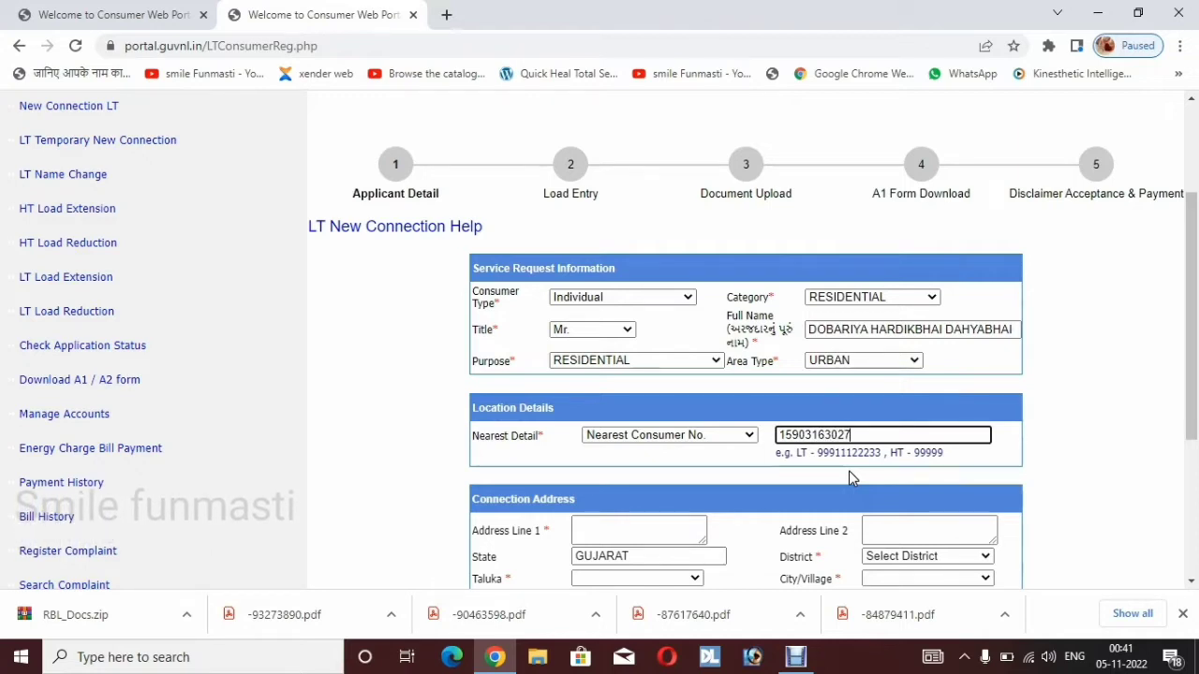
{"action": "scroll", "coordinate": [850, 476], "scroll_direction": "down", "scroll_amount": 1}
{"action": "scroll", "coordinate": [849, 478], "scroll_direction": "down", "scroll_amount": 1}
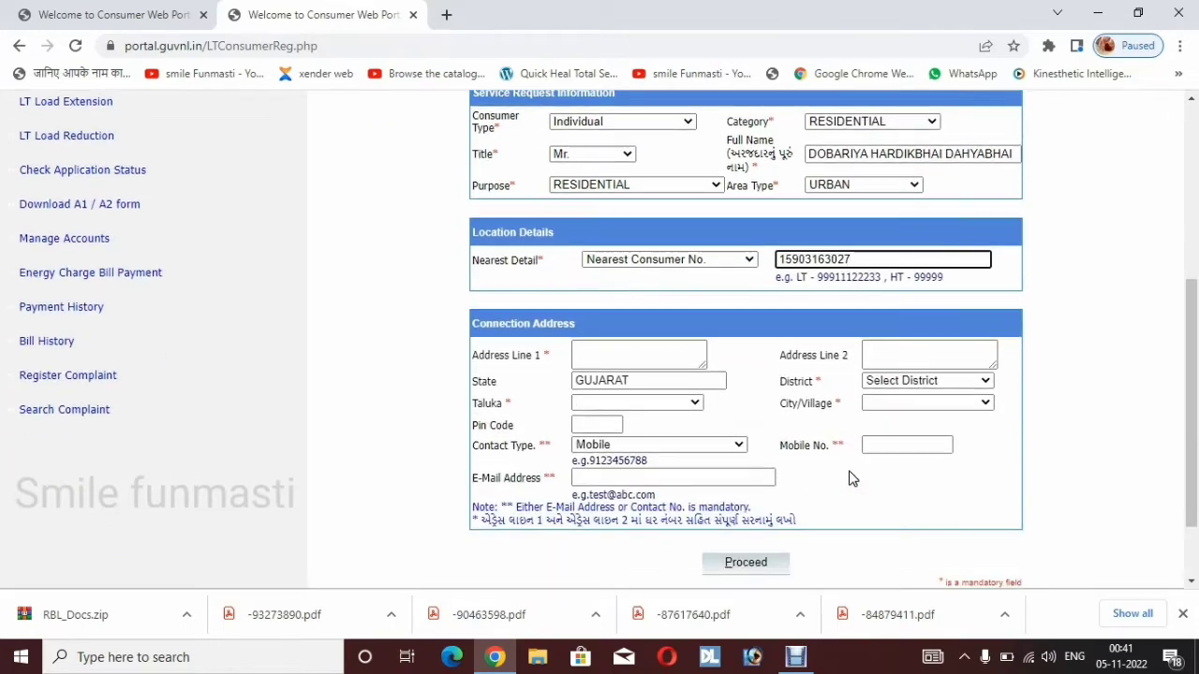
Fill Address Line 1 with house and society, Address Line 2 with road, village and taluka
{"action": "left_click", "coordinate": [642, 356]}
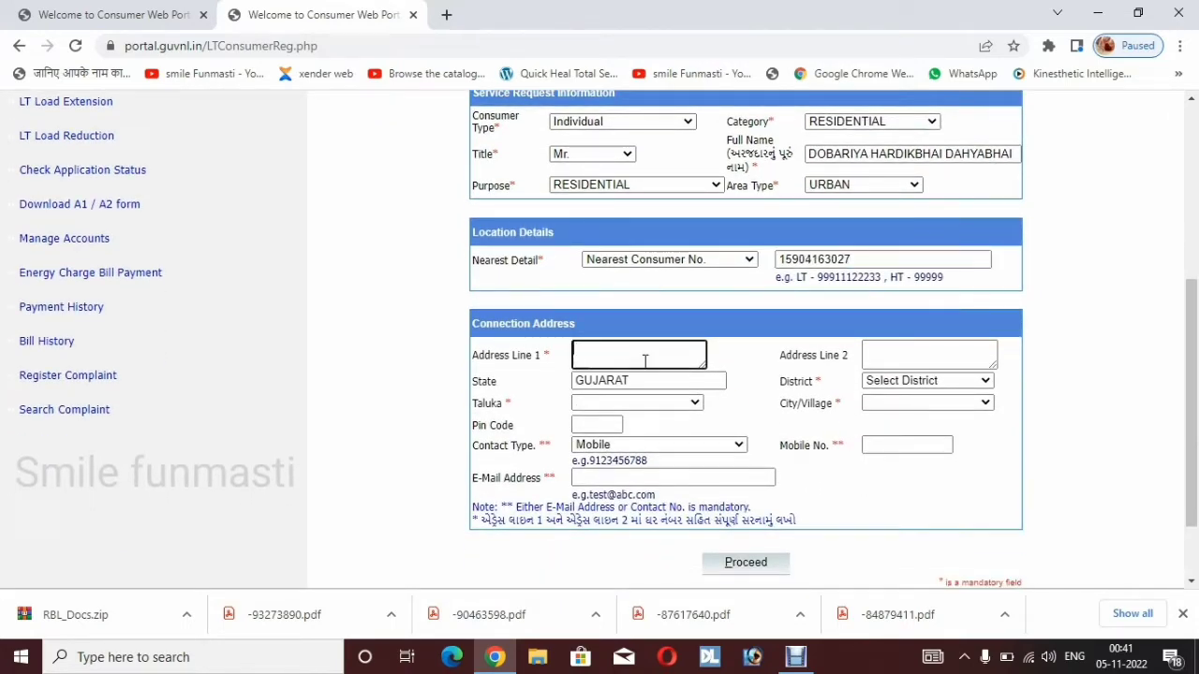
{"action": "type", "text": "110,"}
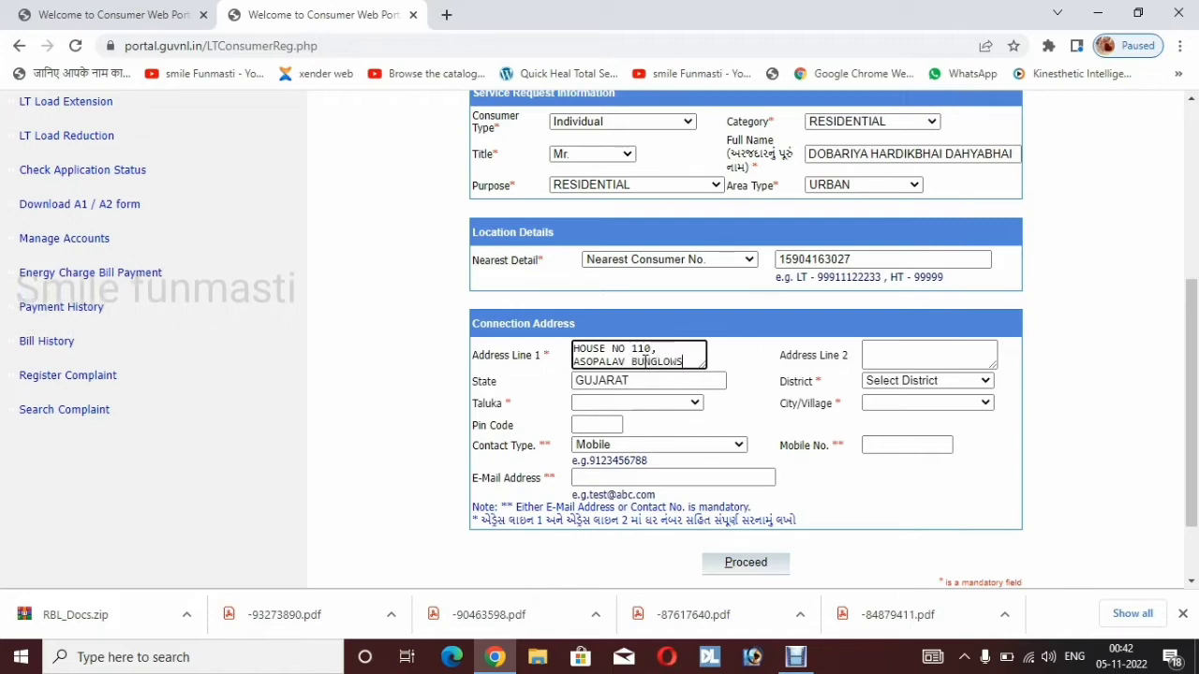
{"action": "left_click", "coordinate": [900, 357]}
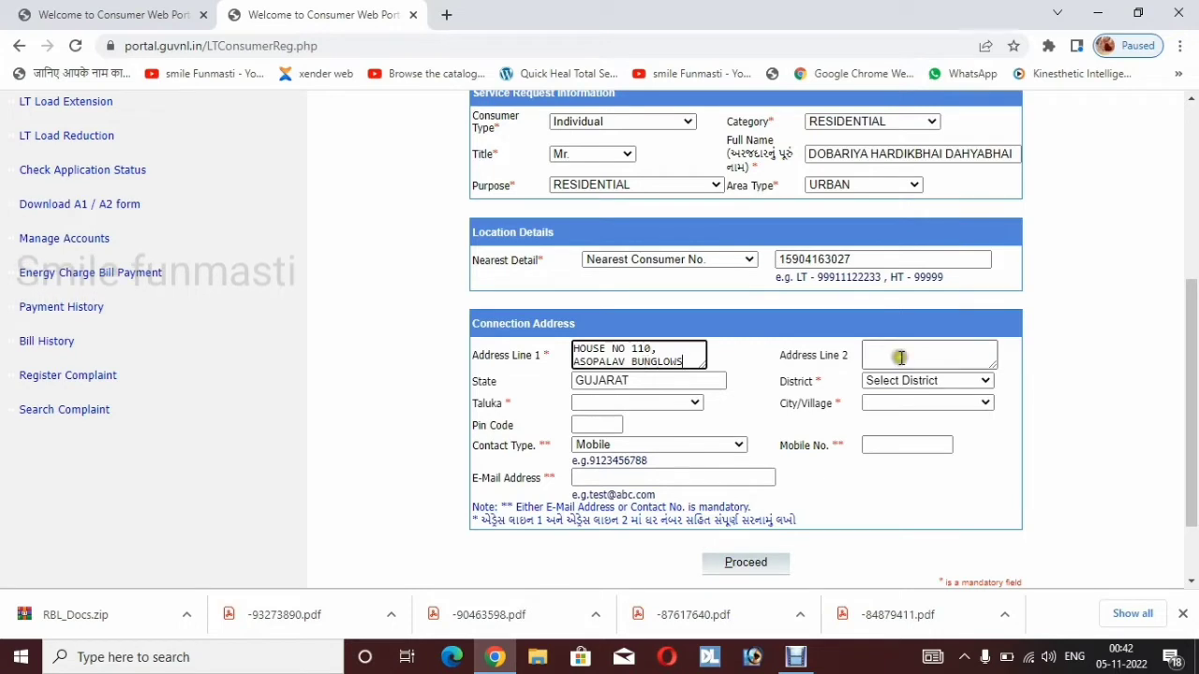
{"action": "left_click", "coordinate": [901, 352]}
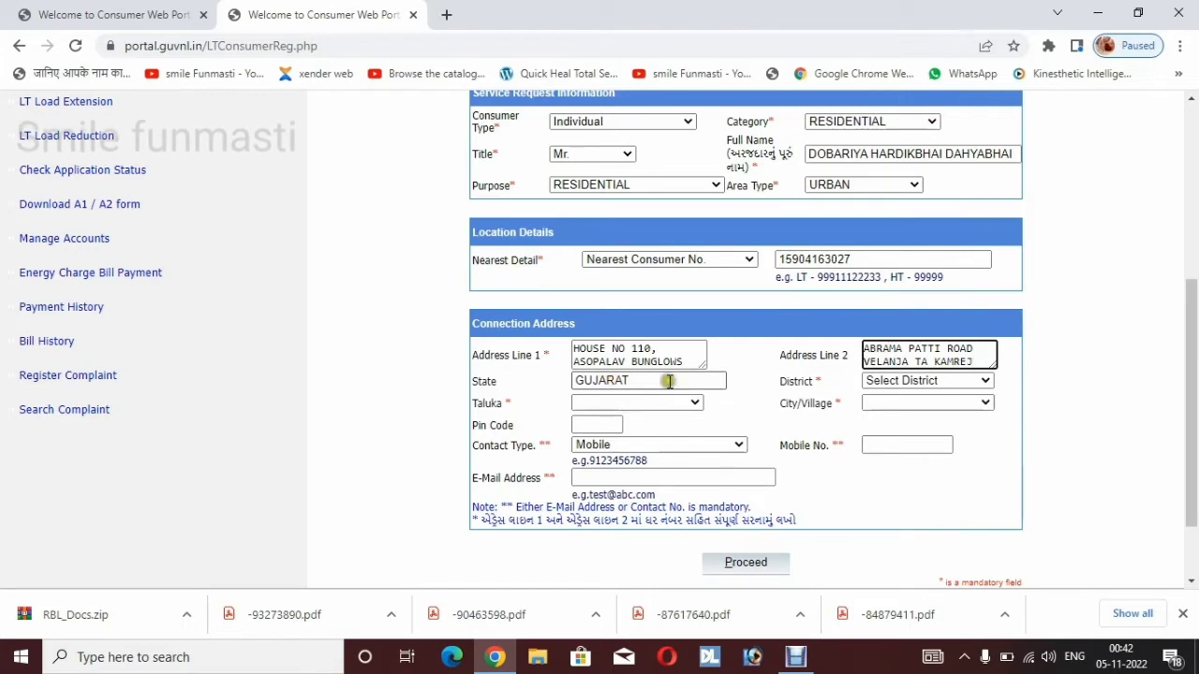
Set district SURAT, taluka KAMREJ, village VELANJA and enter the pin code
{"action": "left_click", "coordinate": [901, 381]}
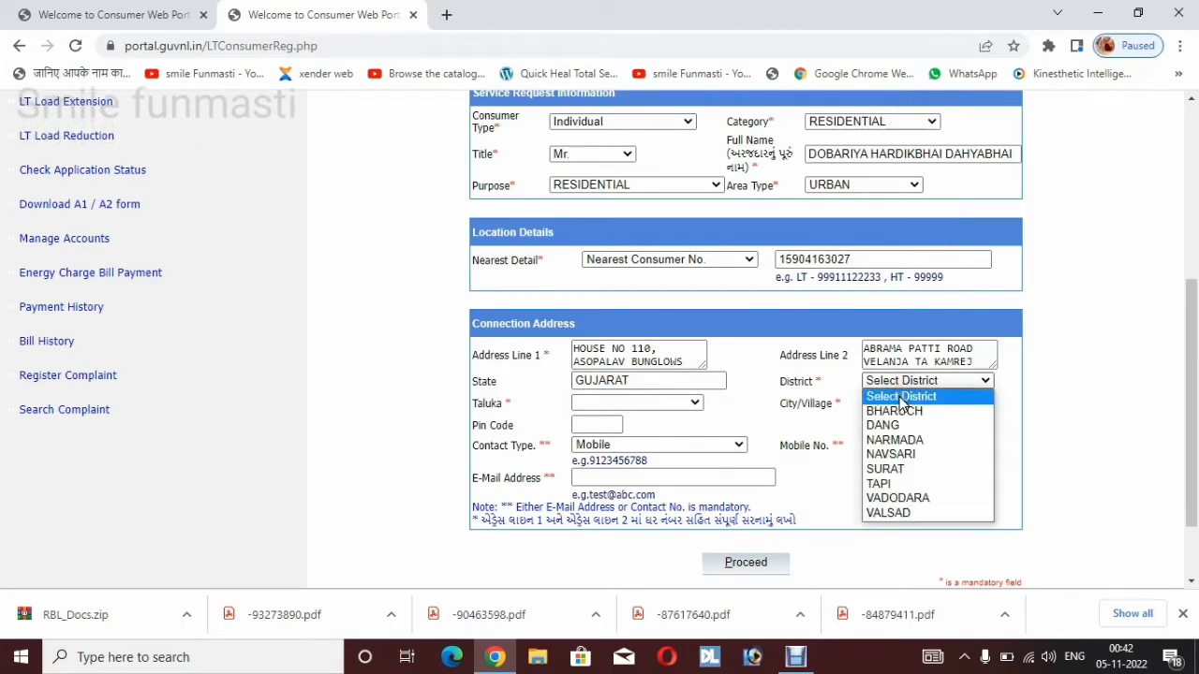
{"action": "left_click", "coordinate": [908, 469]}
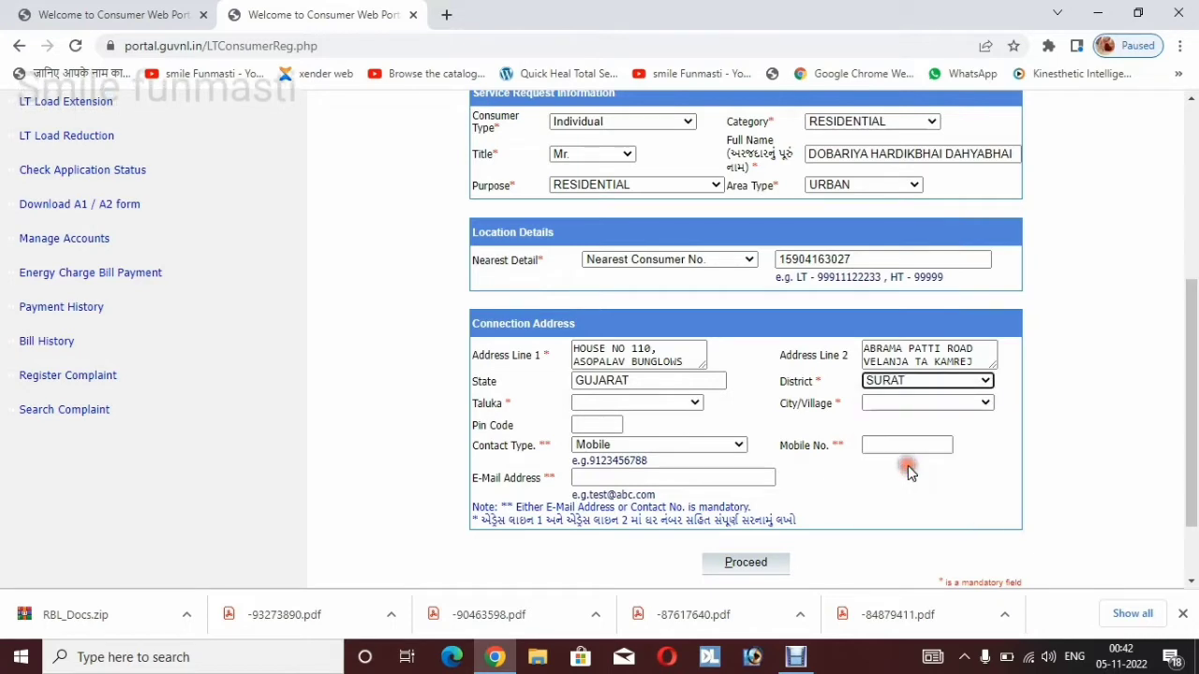
{"action": "left_click", "coordinate": [694, 404]}
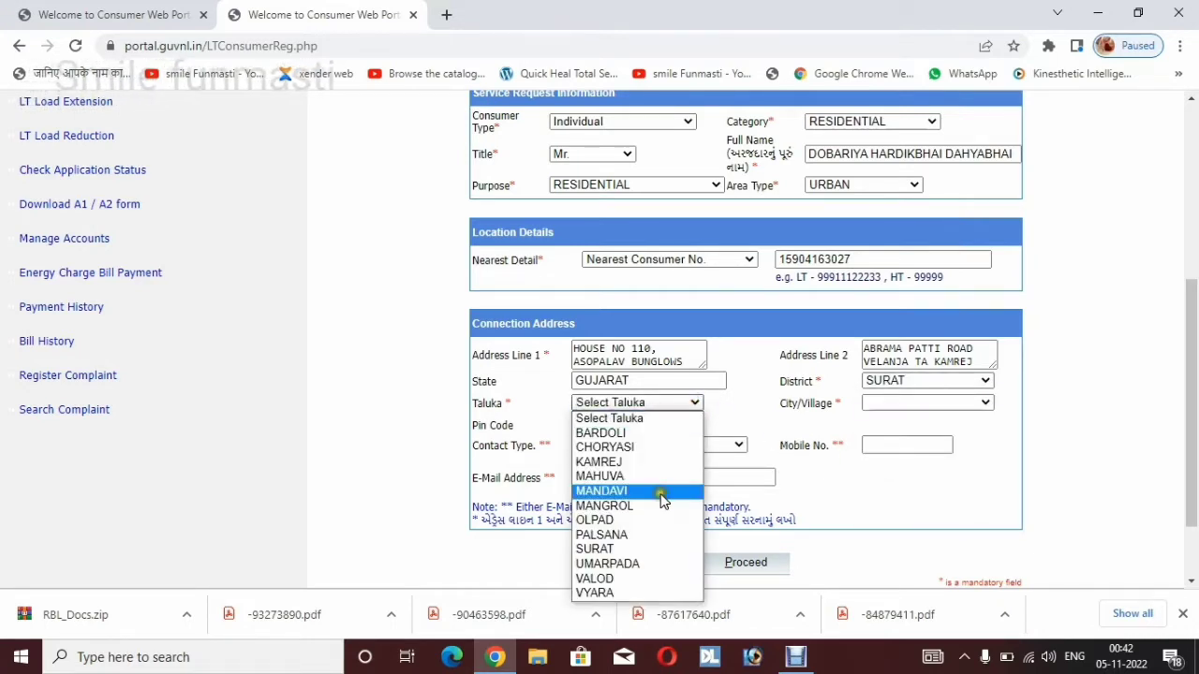
{"action": "left_click", "coordinate": [657, 463]}
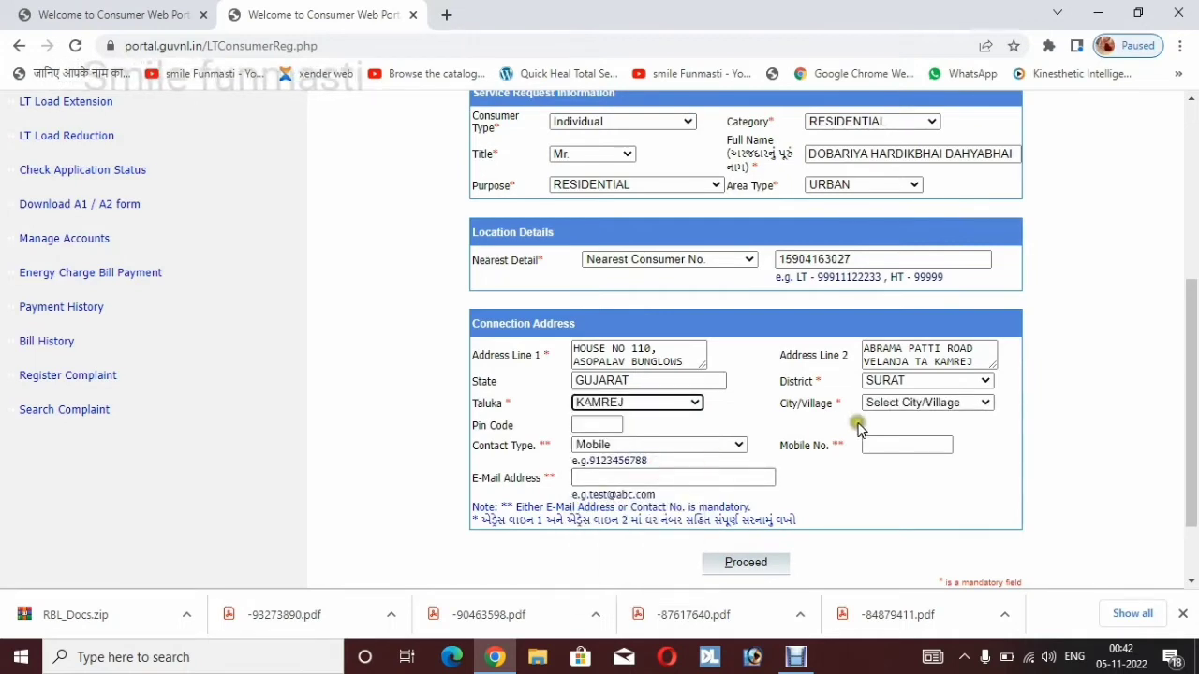
{"action": "left_click", "coordinate": [901, 404]}
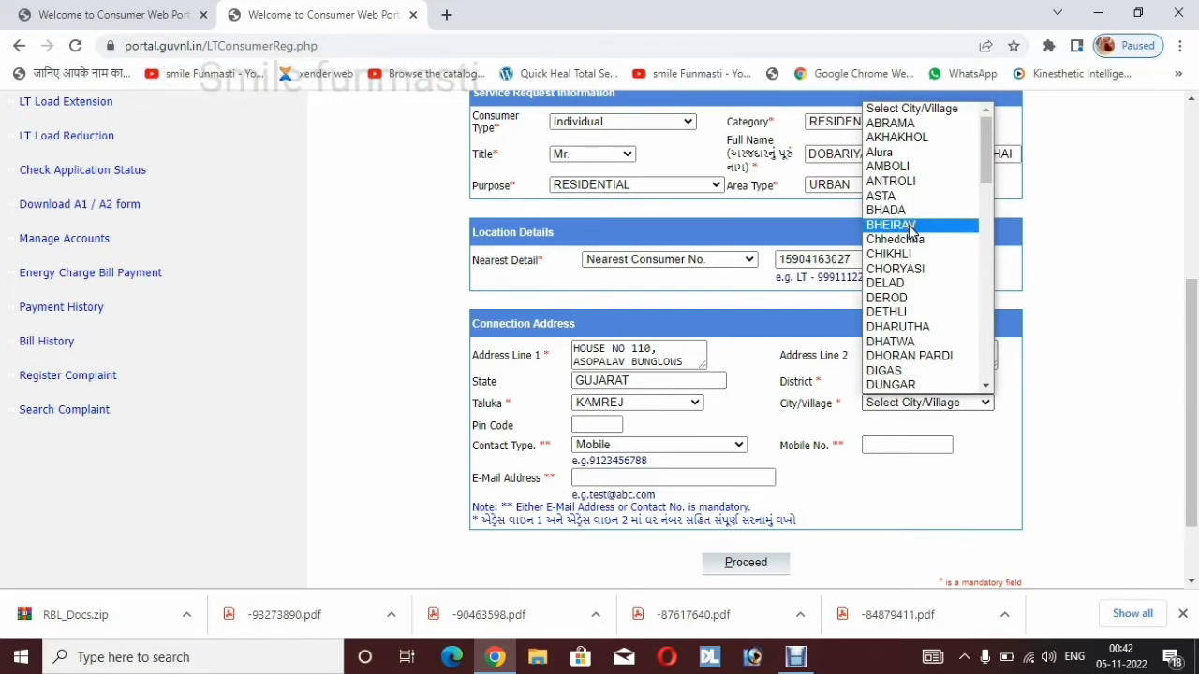
{"action": "scroll", "coordinate": [909, 225], "scroll_direction": "down", "scroll_amount": 10}
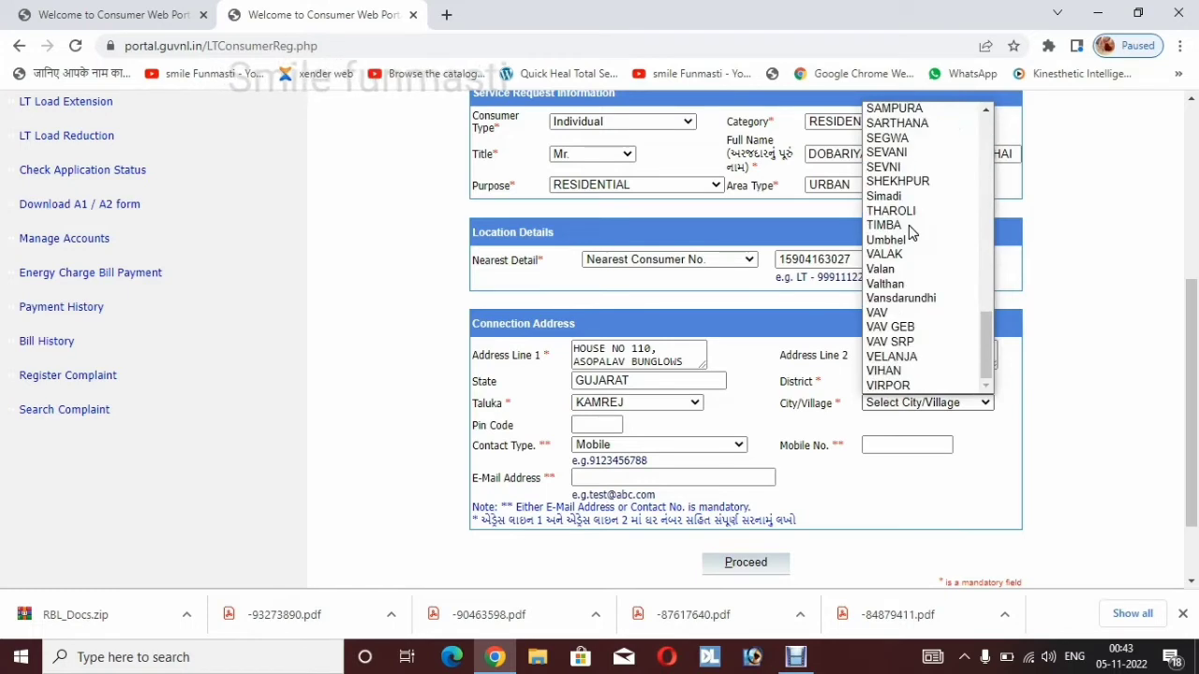
{"action": "left_click", "coordinate": [924, 357]}
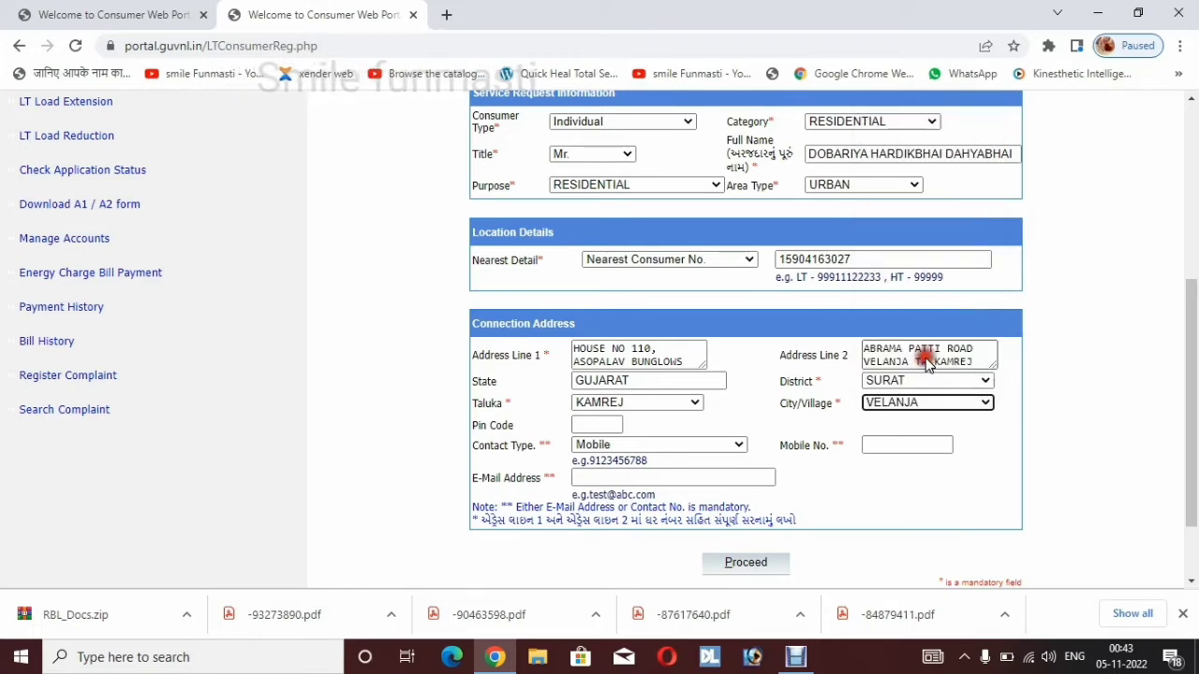
{"action": "left_click", "coordinate": [848, 476]}
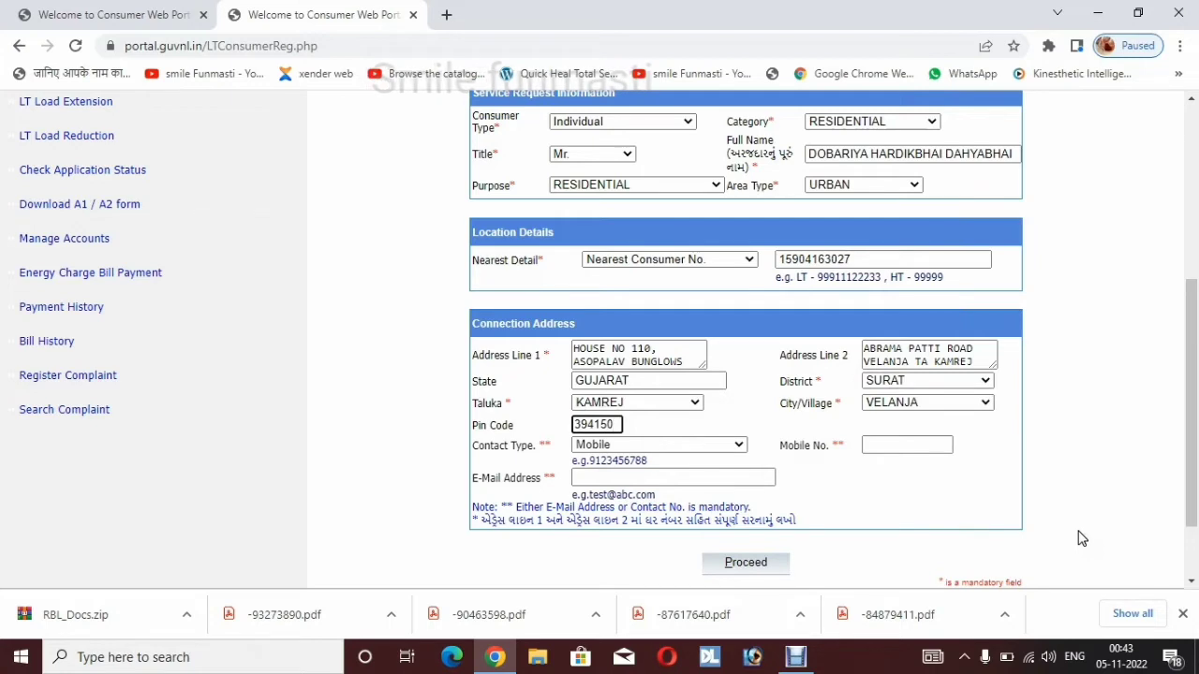
{"action": "key", "text": "Tab"}
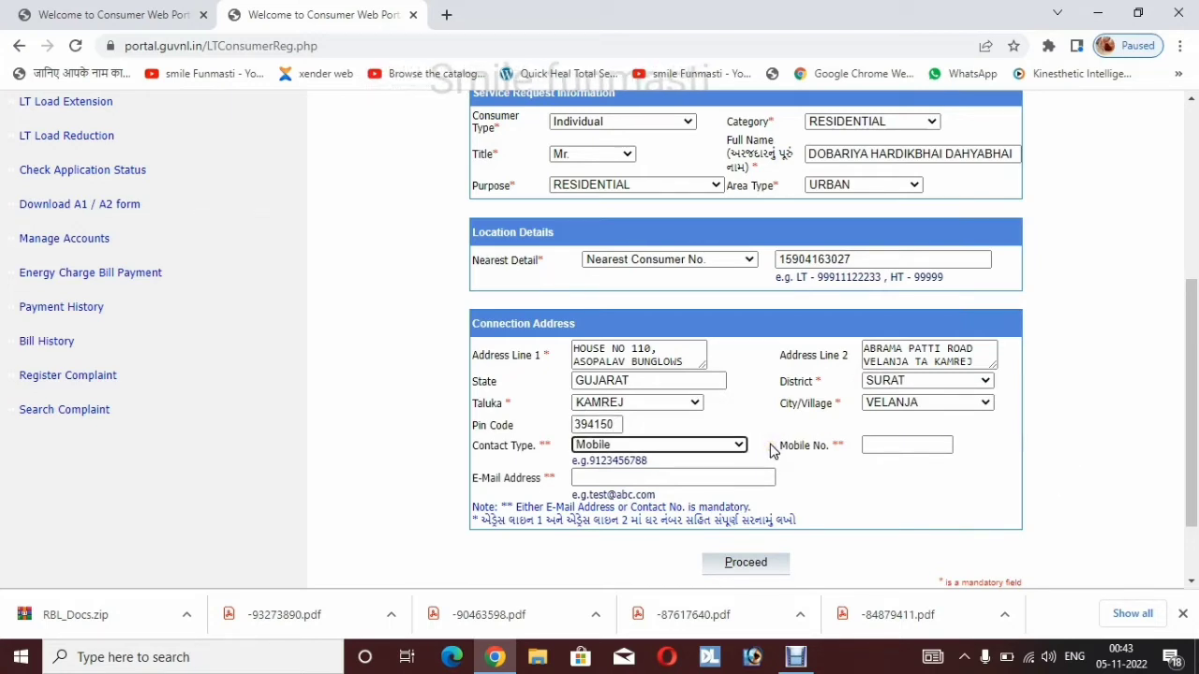
Add the contact mobile number and e-mail, proceed, and confirm with the received OTP
{"action": "left_click", "coordinate": [897, 447]}
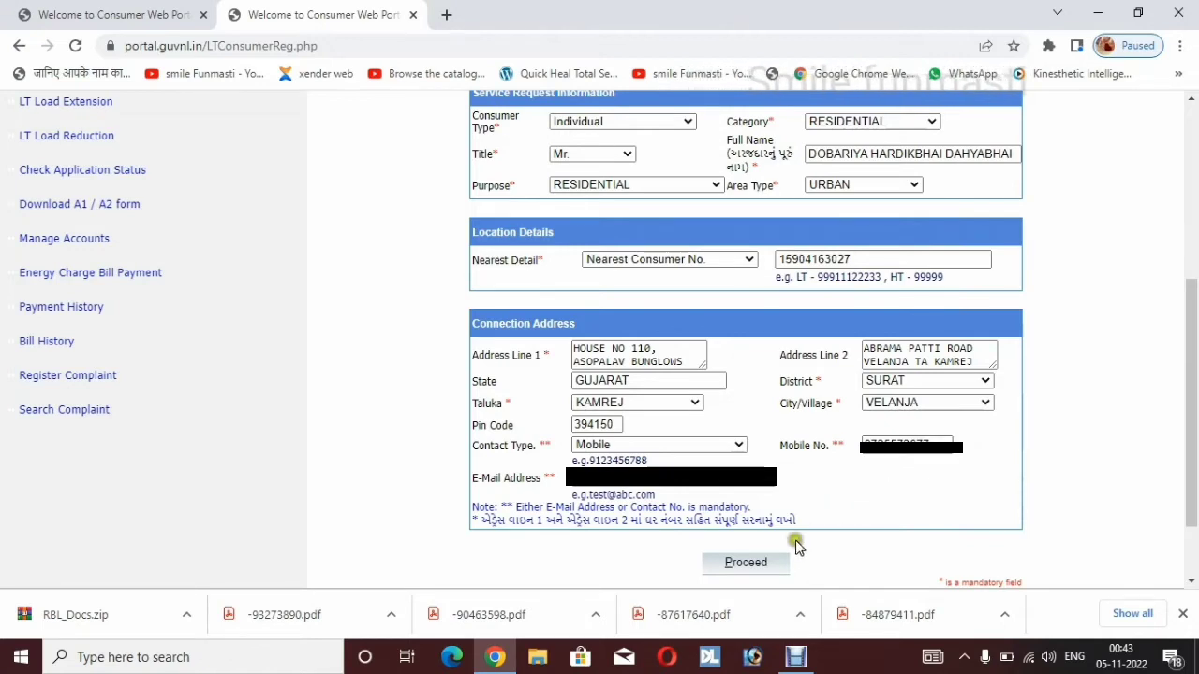
{"action": "left_click", "coordinate": [742, 565]}
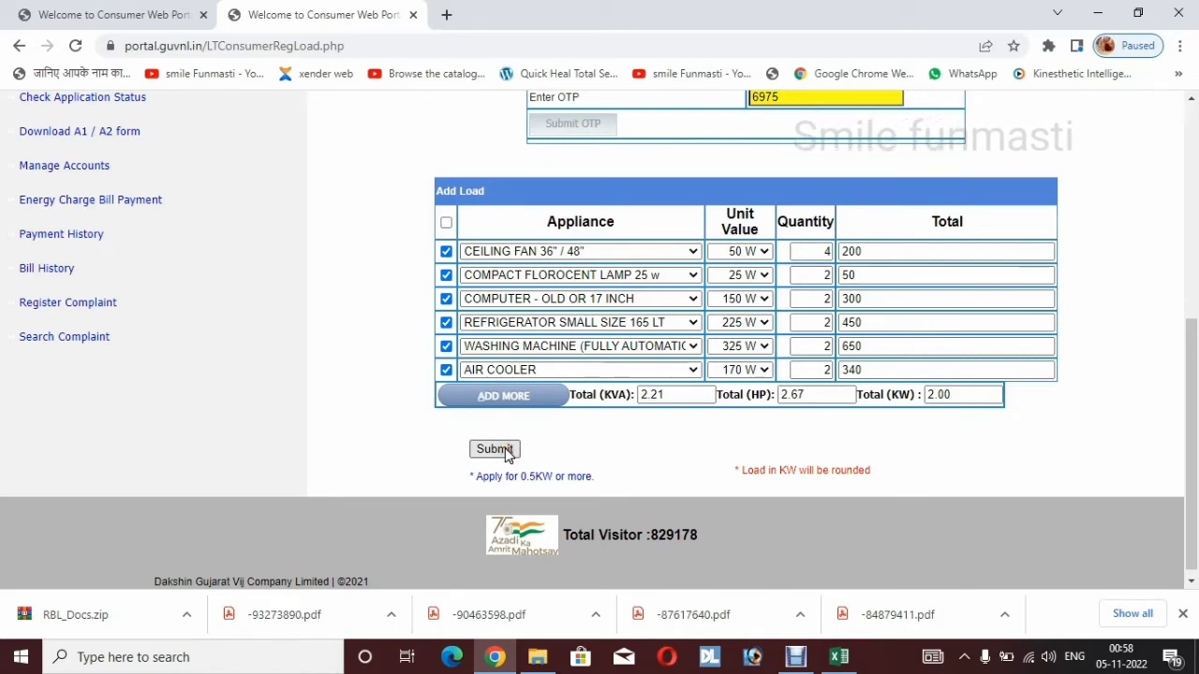
Submit the six-appliance load list totalling 2.00 KW to reach Document Upload
{"action": "left_click", "coordinate": [506, 455]}
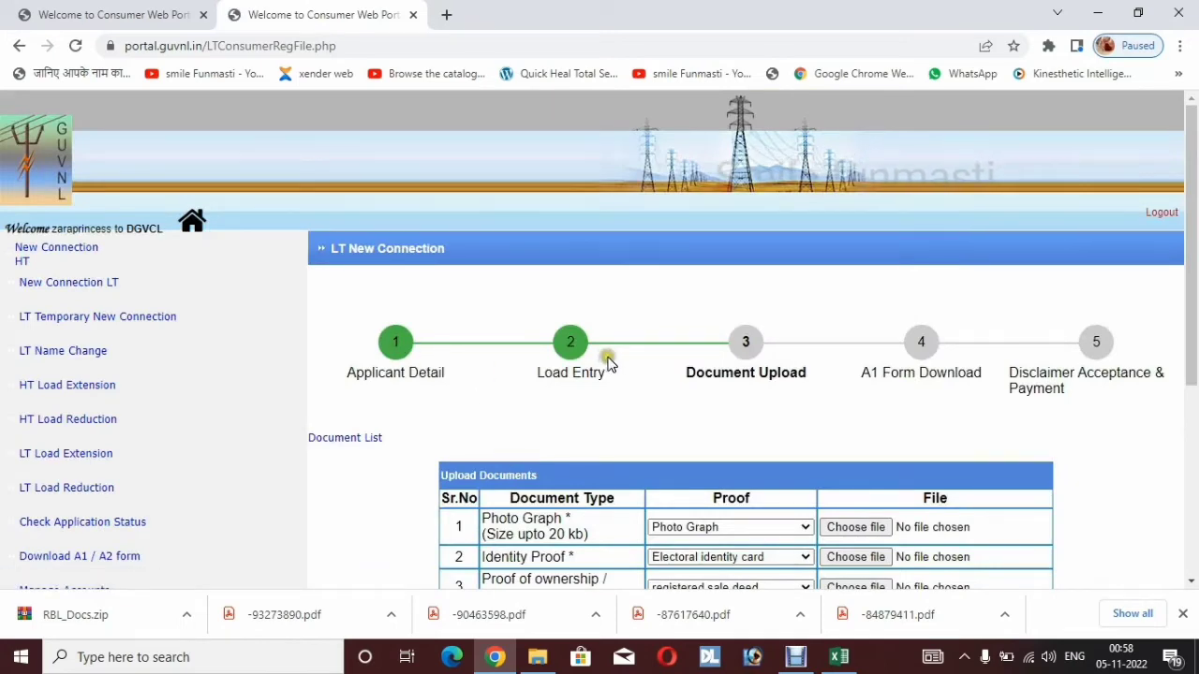
Attach photo_1 - Copy.jpg, aadhar.pdf and vera.pdf (tax receipt) and submit the documents
{"action": "scroll", "coordinate": [609, 364], "scroll_direction": "down", "scroll_amount": 1}
{"action": "scroll", "coordinate": [610, 357], "scroll_direction": "down", "scroll_amount": 1}
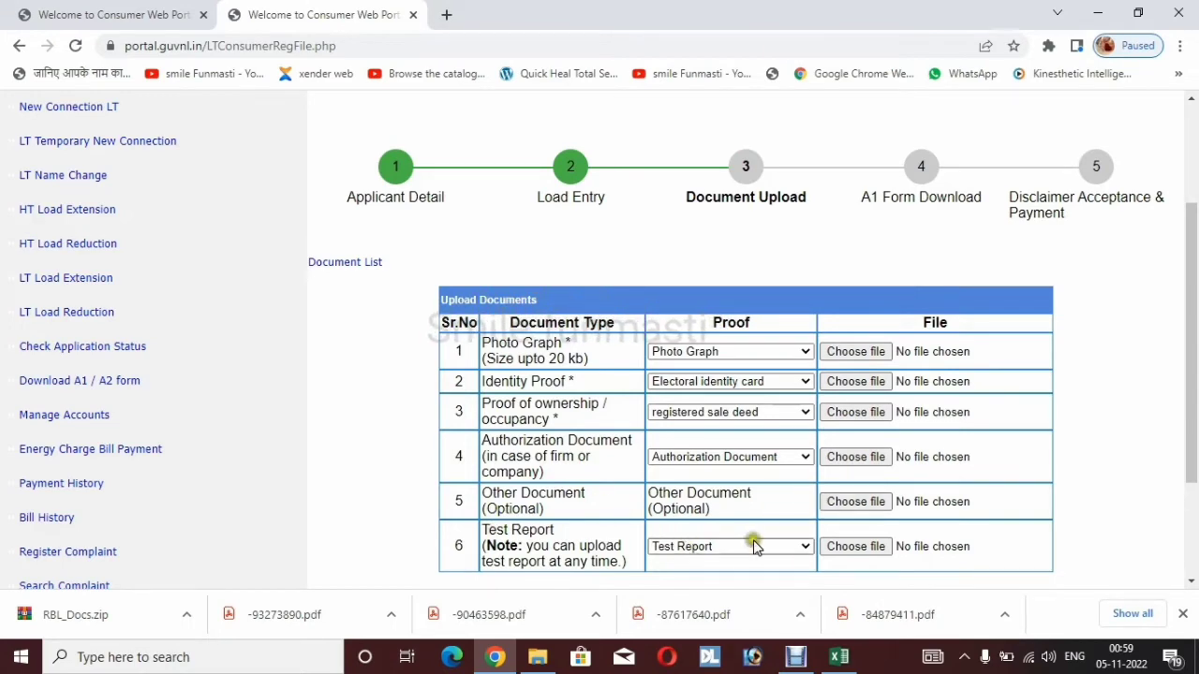
{"action": "scroll", "coordinate": [510, 463], "scroll_direction": "down", "scroll_amount": 2}
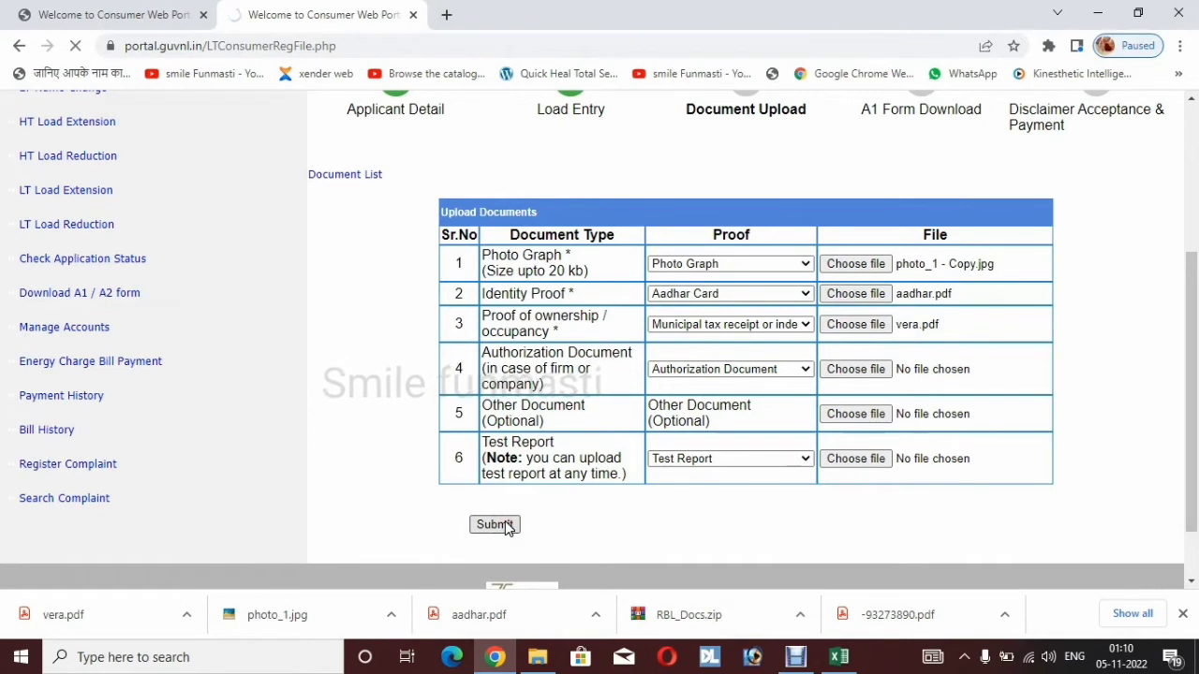
{"action": "left_click", "coordinate": [503, 525]}
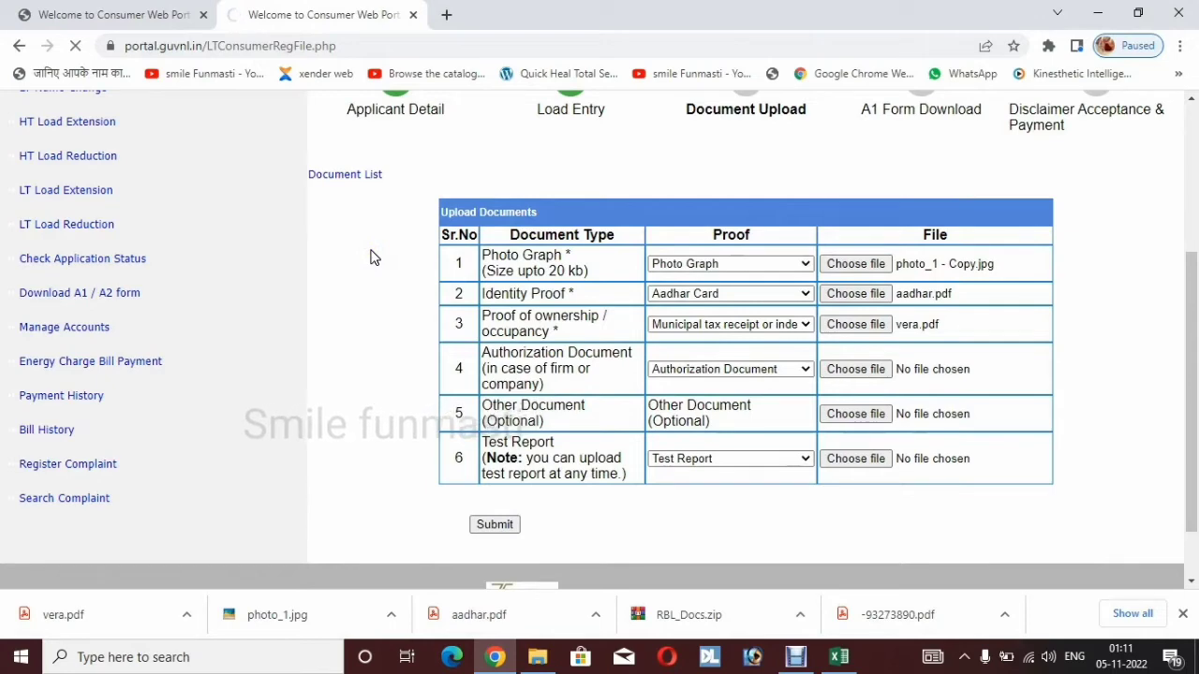
{"action": "left_click", "coordinate": [345, 178]}
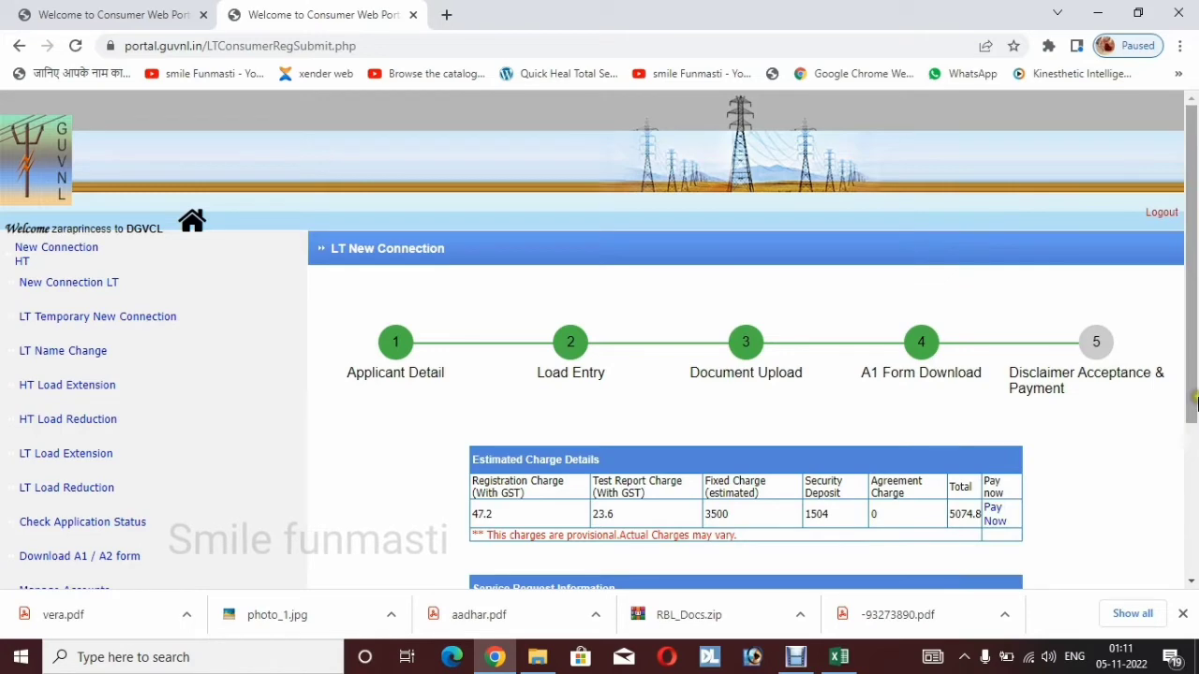
Open the registered application's A1 form PDF from Service Request Information
{"action": "left_click_drag", "start_coordinate": [1194, 403], "coordinate": [1193, 506]}
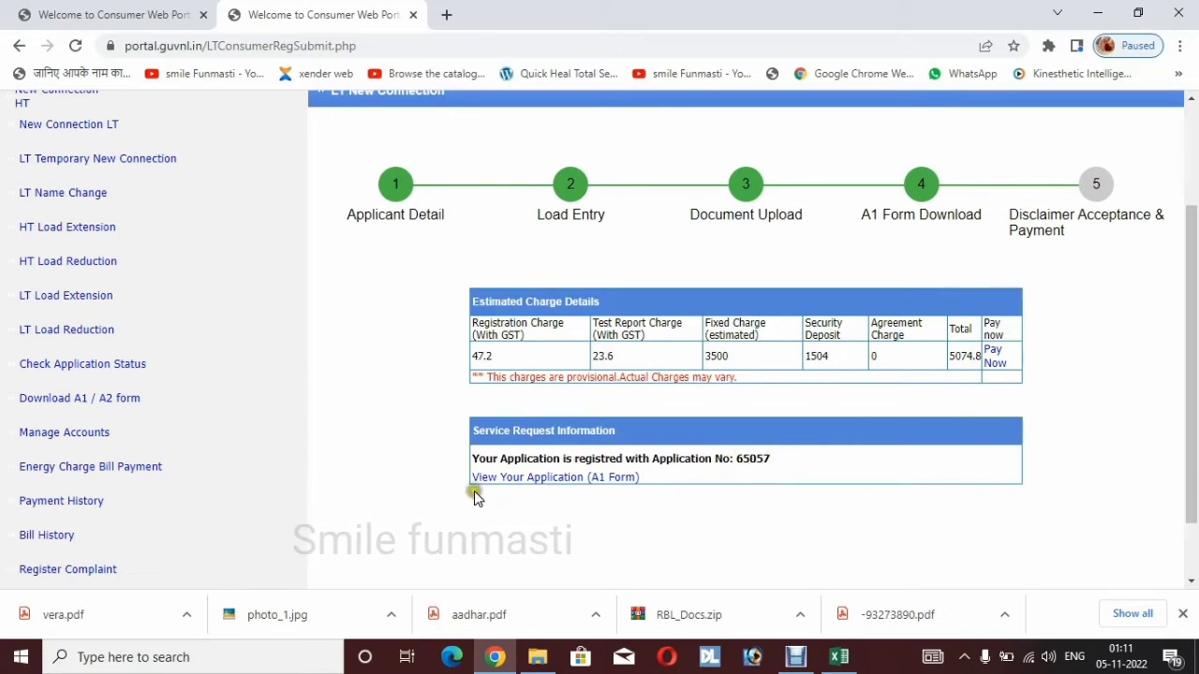
{"action": "left_click", "coordinate": [625, 477]}
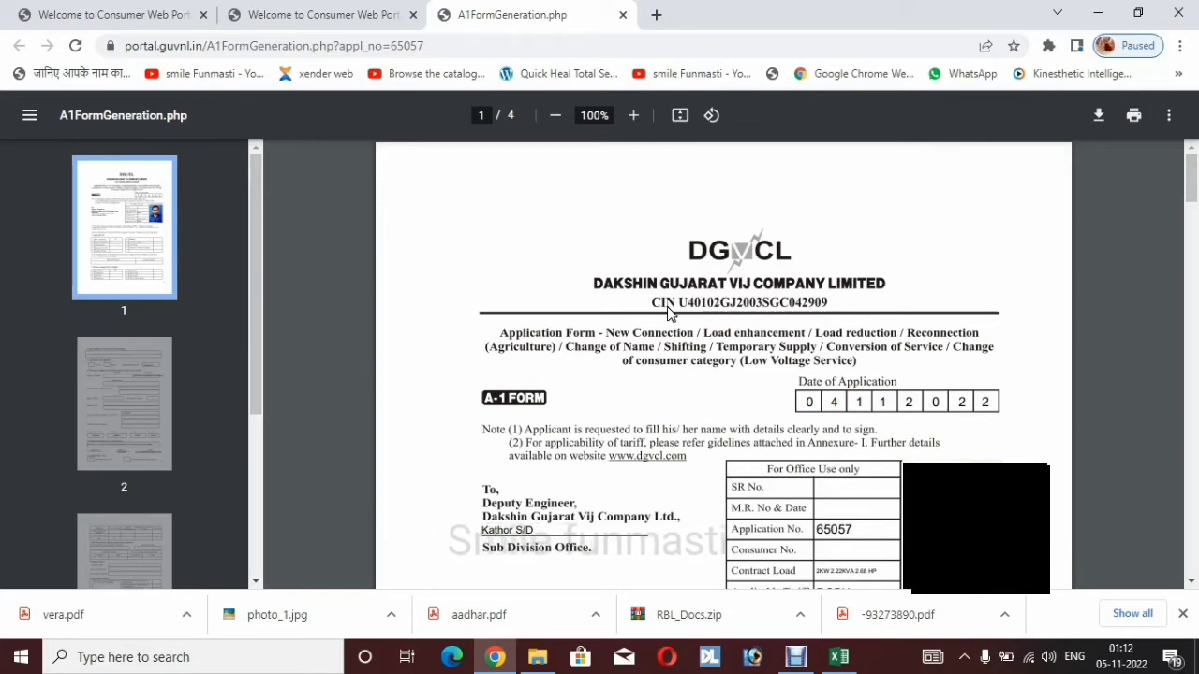
Save the A1 form PDF as A1FormGeneration in the NEW CONNECTION folder
{"action": "left_click", "coordinate": [1098, 117]}
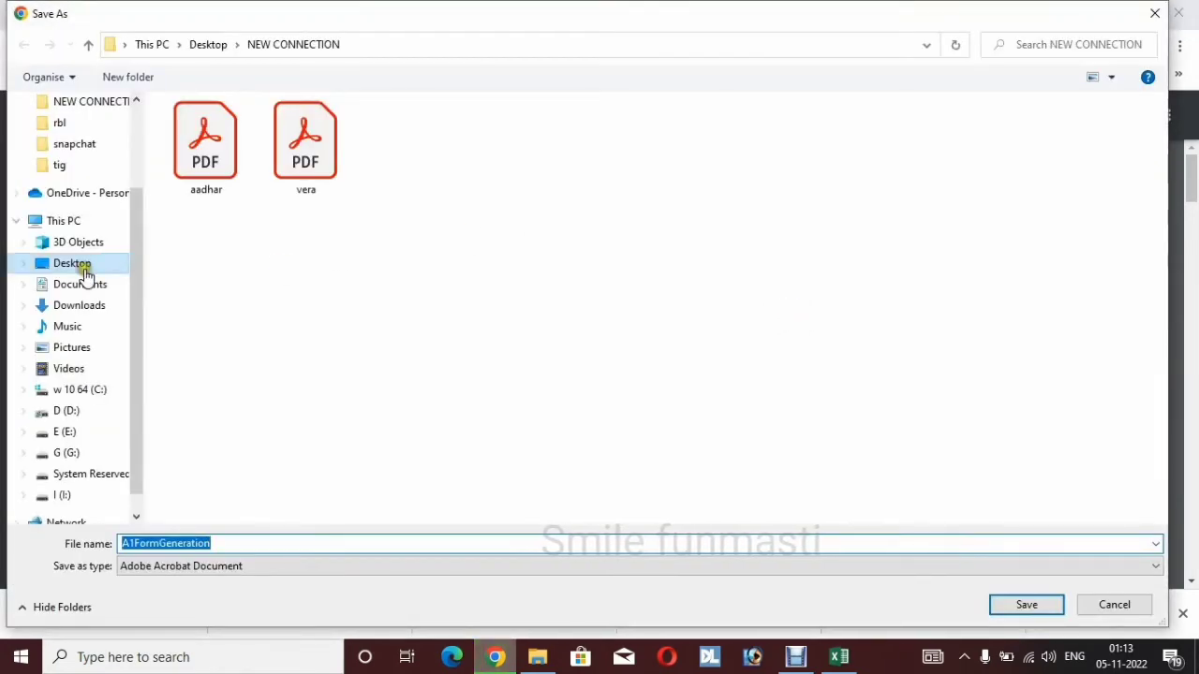
{"action": "left_click", "coordinate": [247, 457]}
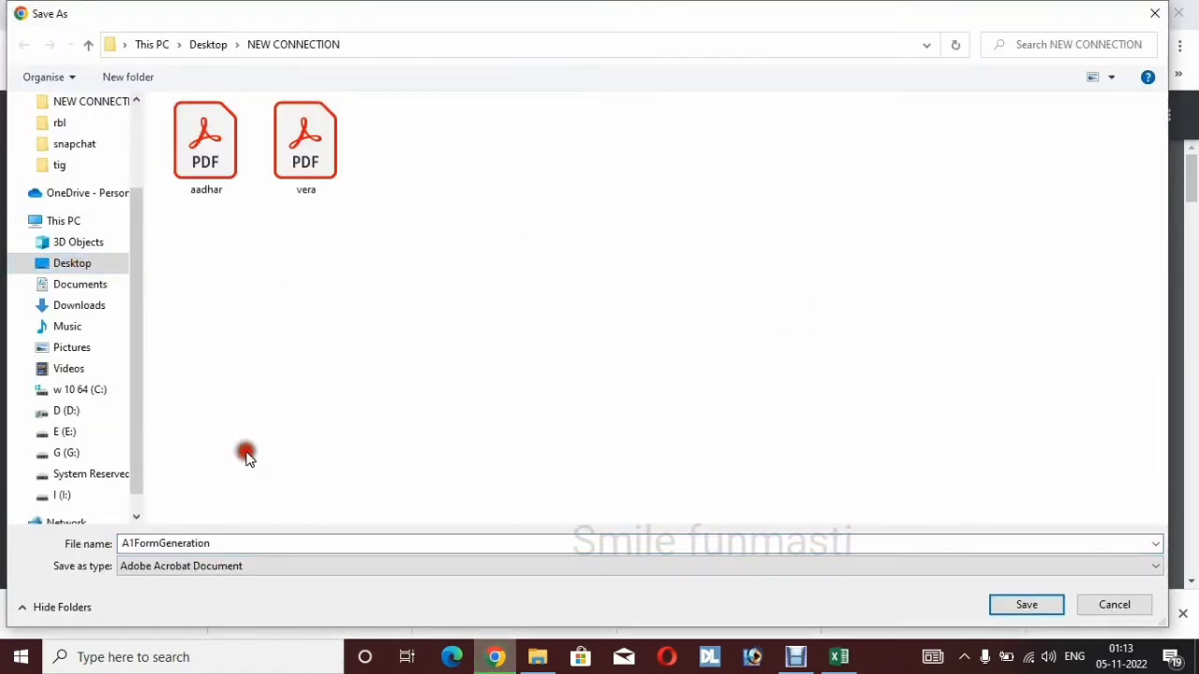
{"action": "left_click", "coordinate": [1012, 606]}
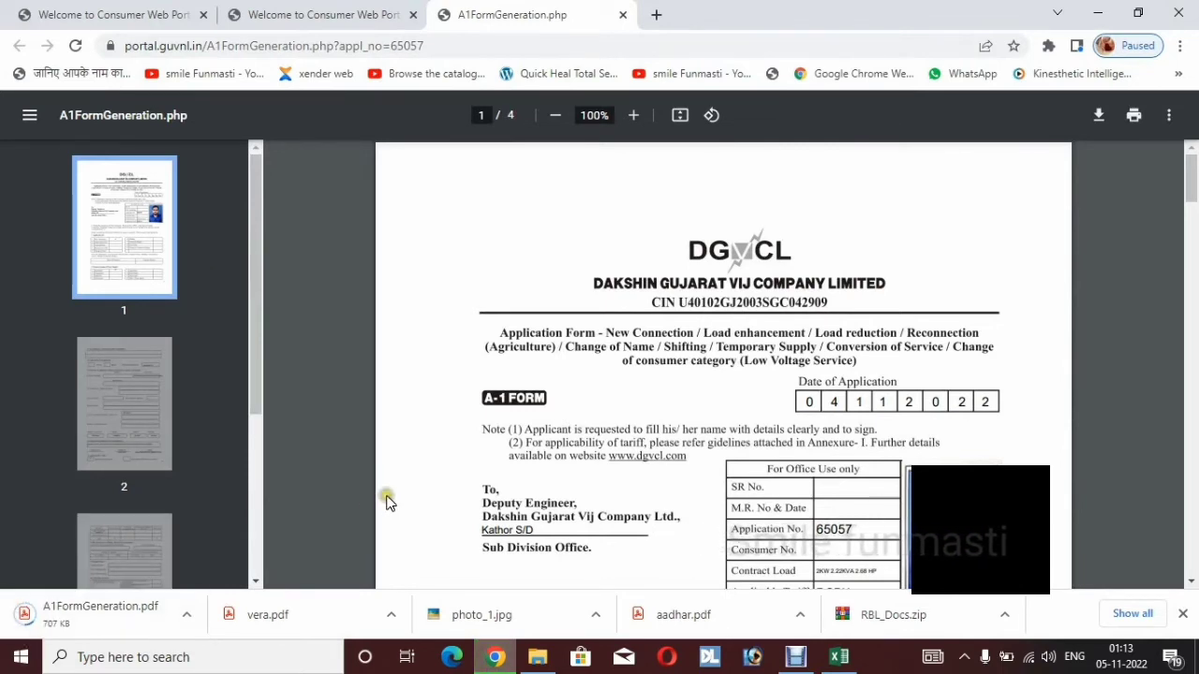
Review the four-page A1 form down to the 04-11-2022 declaration, then return to the portal tab
{"action": "left_click_drag", "start_coordinate": [1192, 180], "coordinate": [1193, 336]}
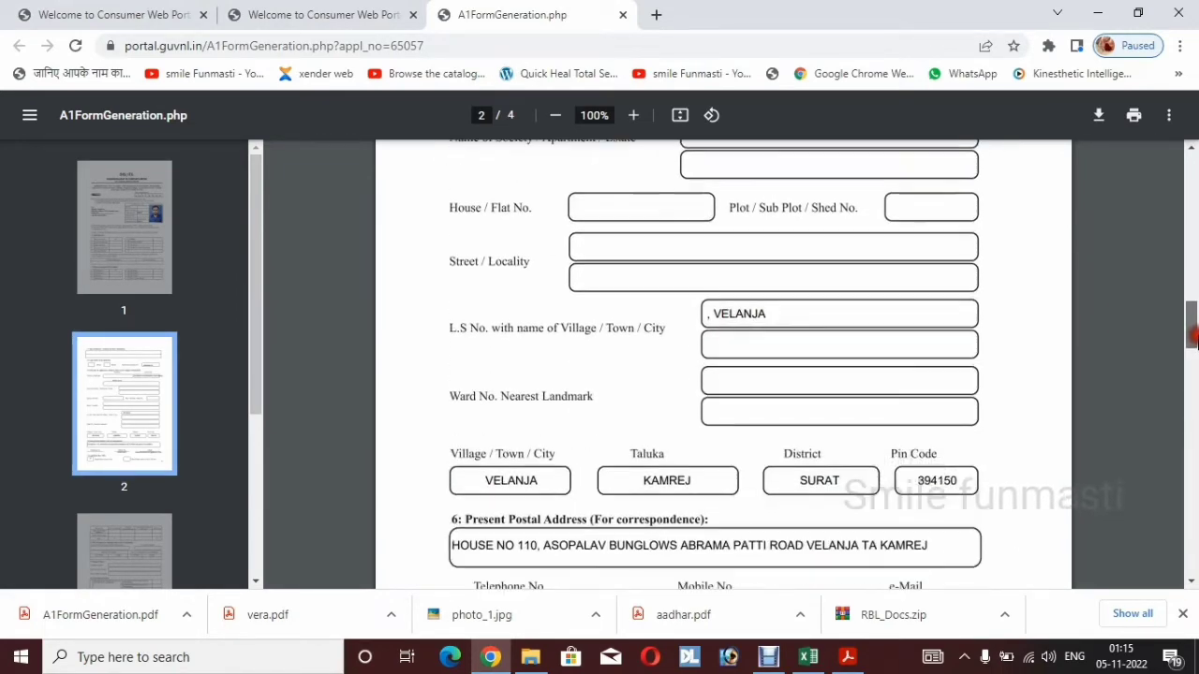
{"action": "left_click_drag", "start_coordinate": [1193, 349], "coordinate": [1187, 522]}
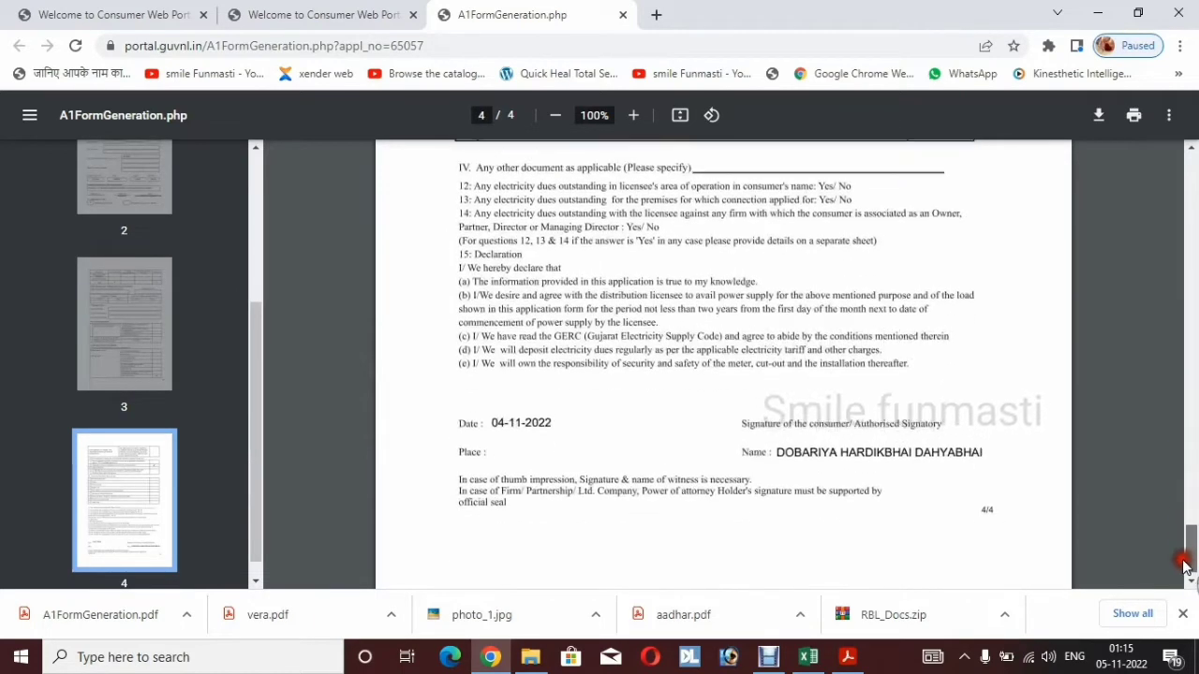
{"action": "left_click_drag", "start_coordinate": [1183, 565], "coordinate": [1185, 574]}
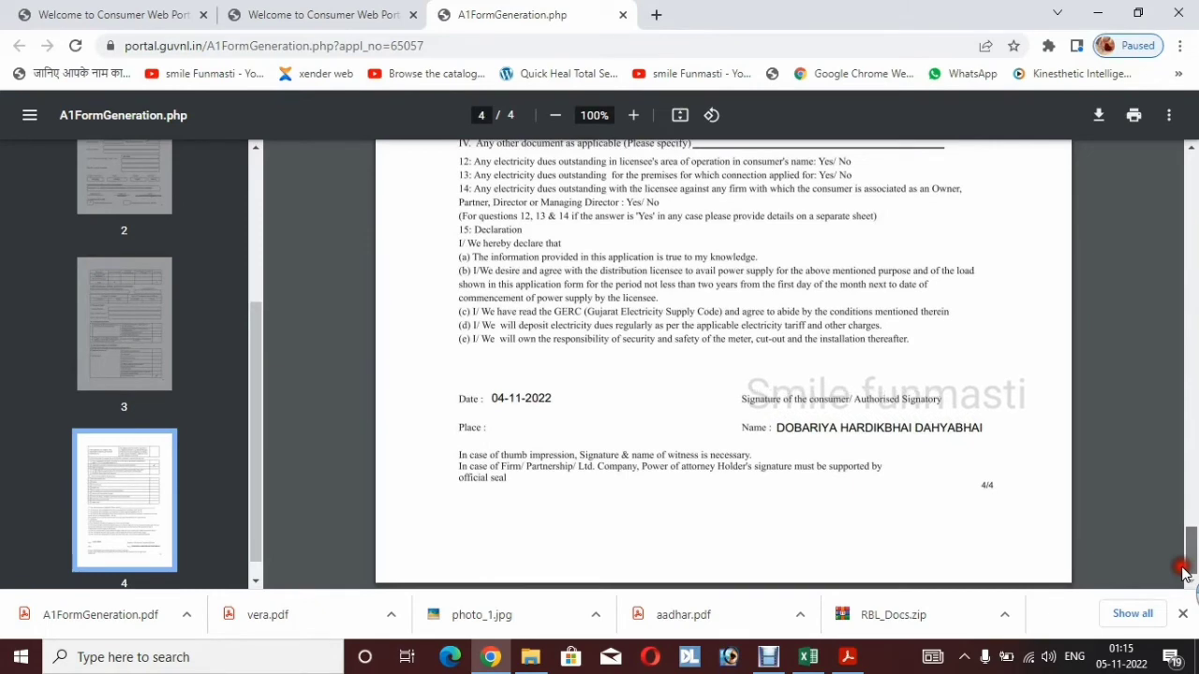
{"action": "key", "text": "ctrl+shift+Tab"}
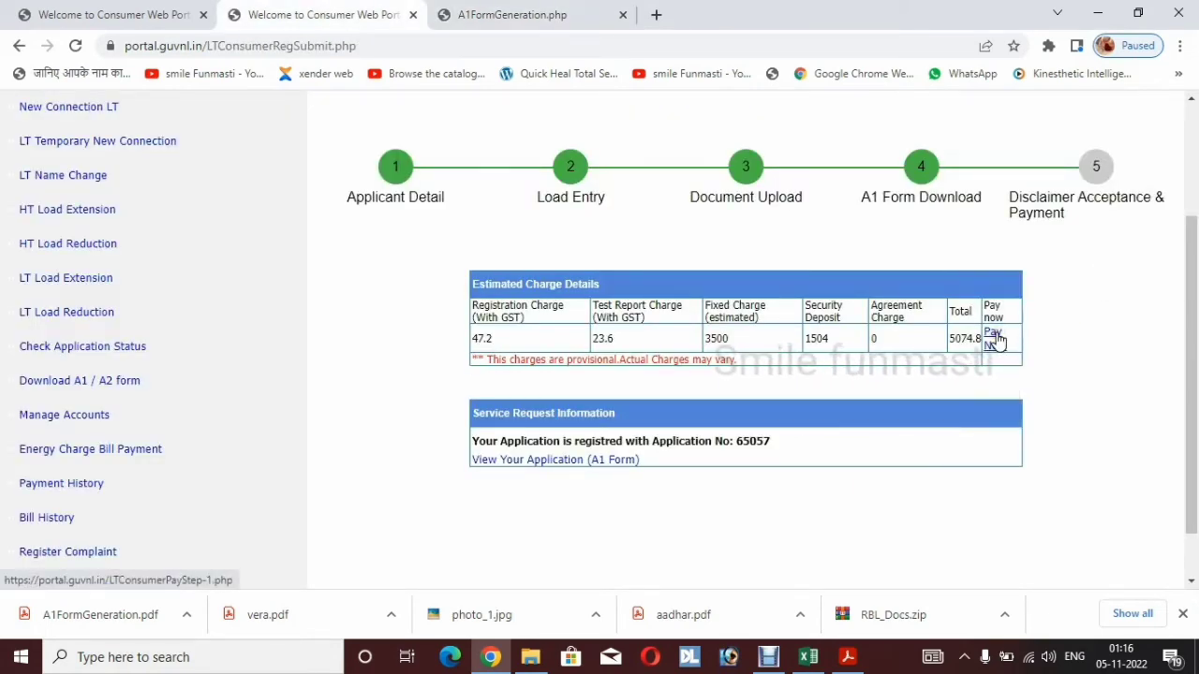
Start the fee payment, accept the step 5 disclaimer terms, and submit to reach DGVCL Quick Online Pay
{"action": "left_click", "coordinate": [993, 339]}
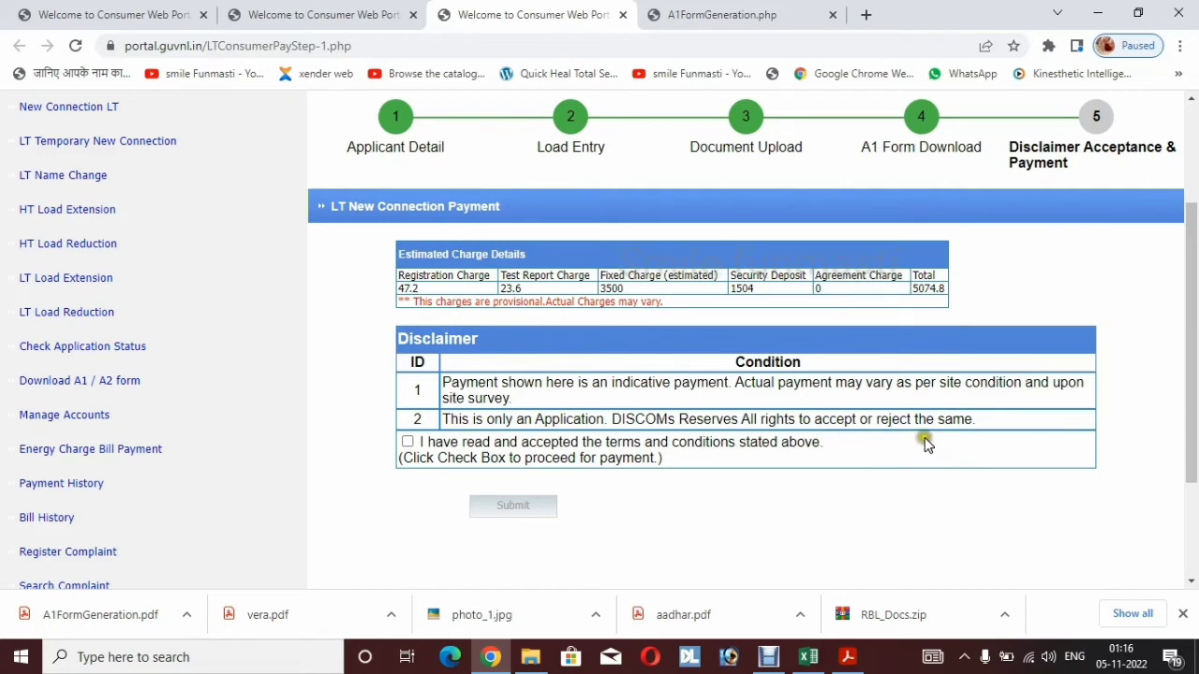
{"action": "left_click", "coordinate": [408, 440]}
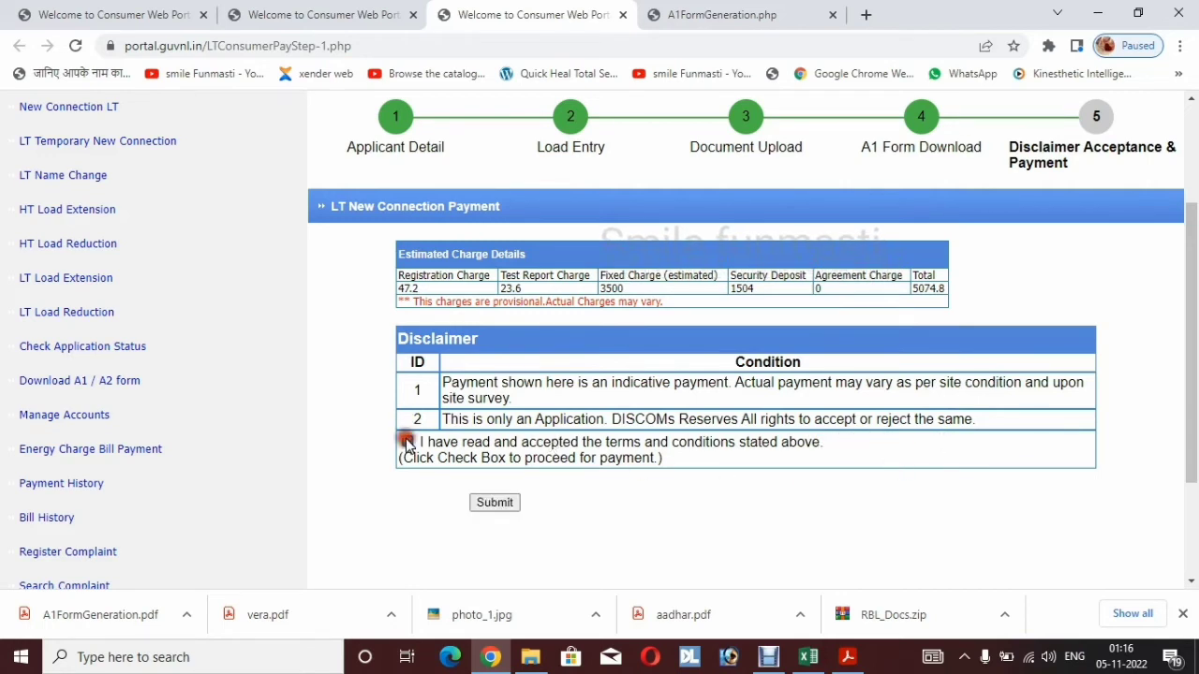
{"action": "left_click", "coordinate": [507, 512]}
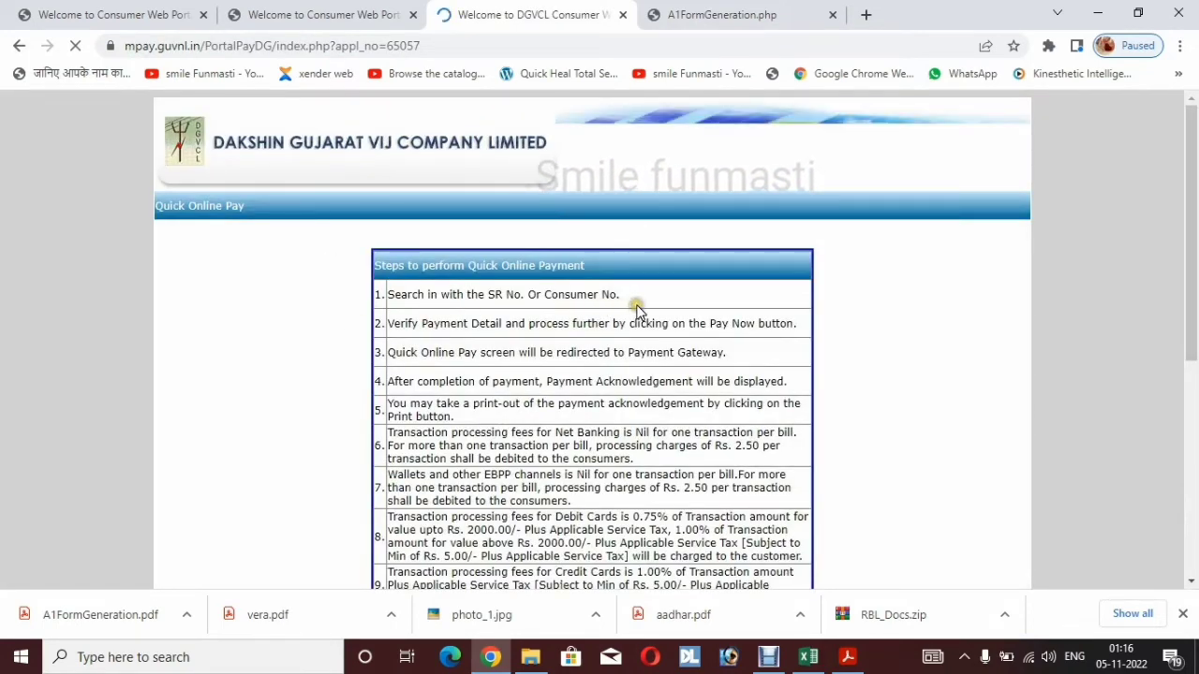
{"action": "scroll", "coordinate": [520, 281], "scroll_direction": "down", "scroll_amount": 1}
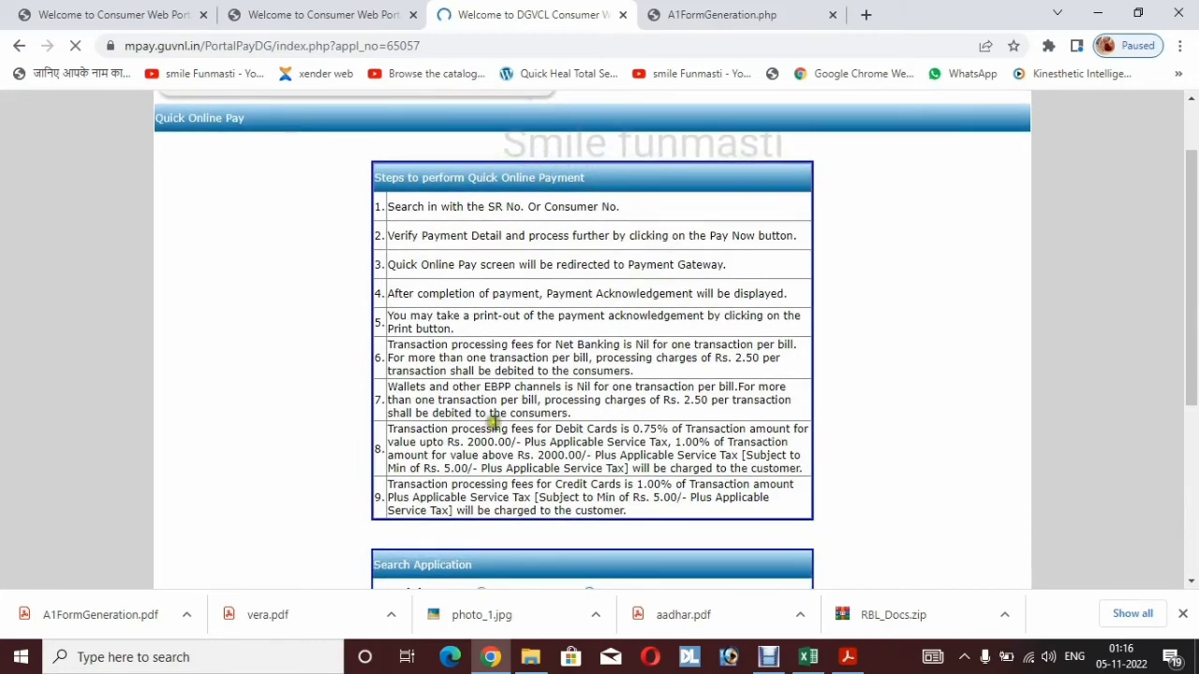
{"action": "scroll", "coordinate": [599, 497], "scroll_direction": "down", "scroll_amount": 3}
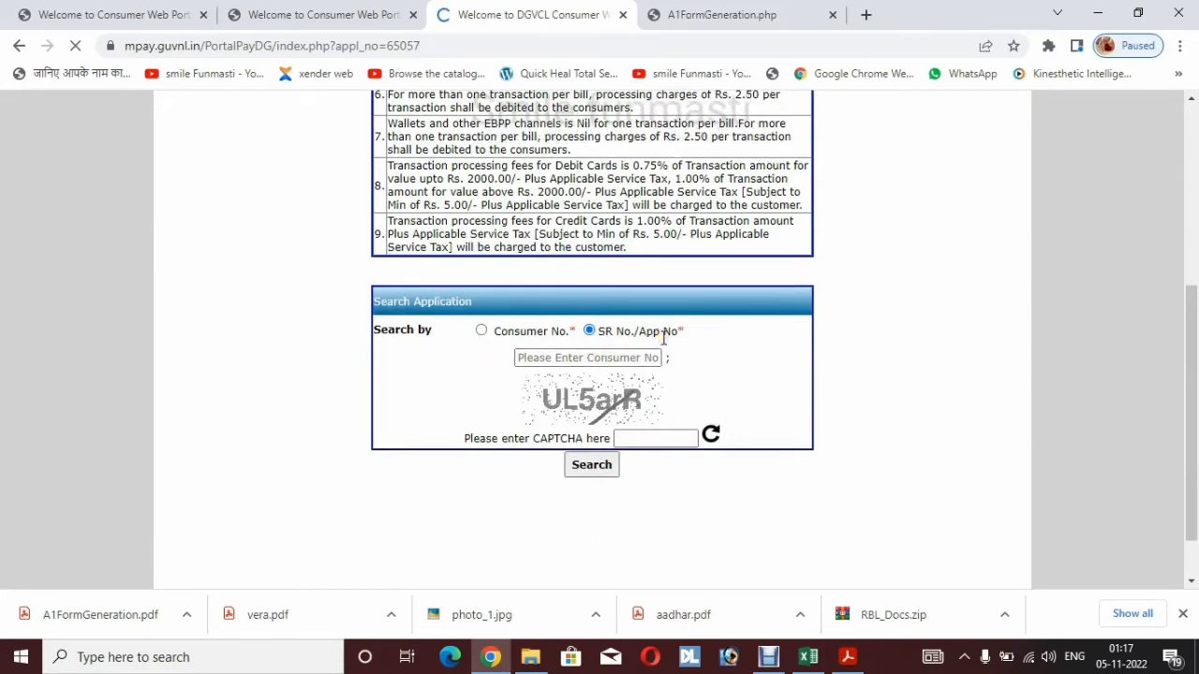
{"action": "left_click", "coordinate": [575, 355]}
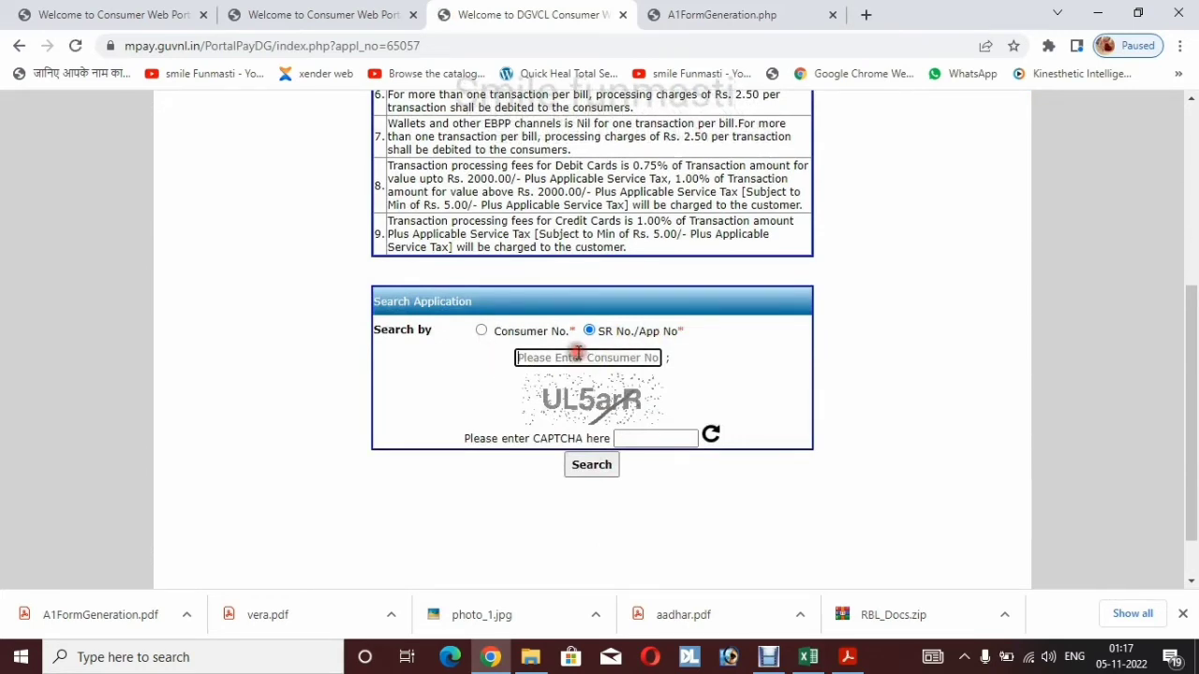
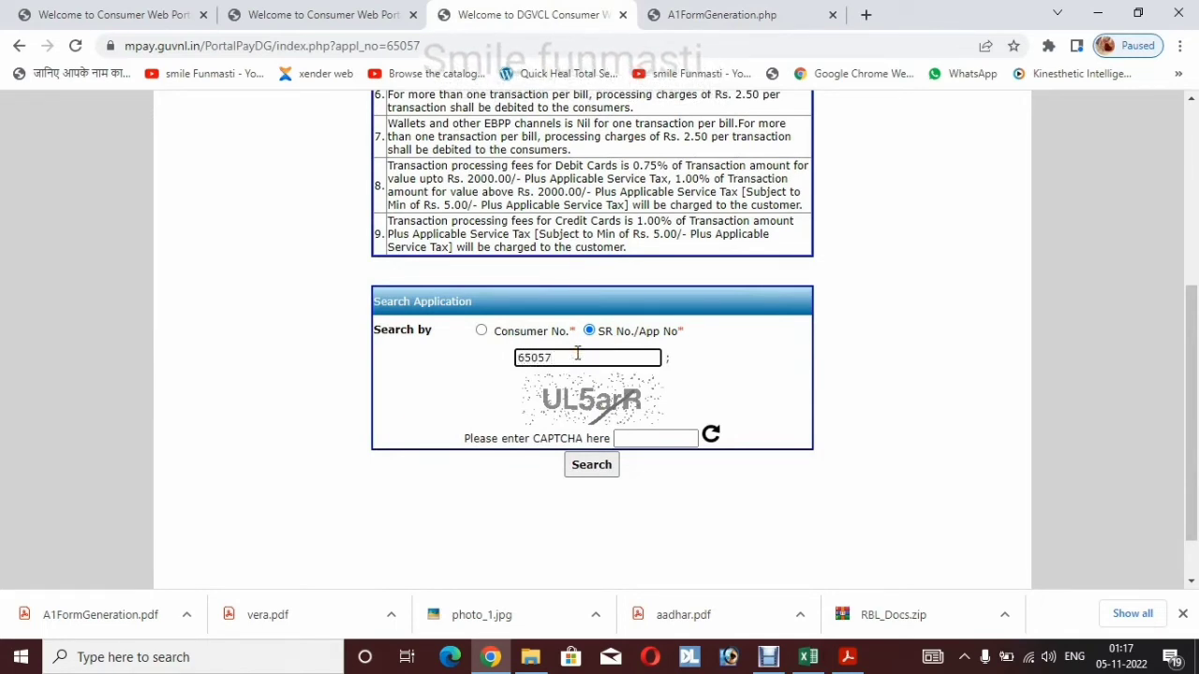
{"action": "left_click", "coordinate": [625, 437]}
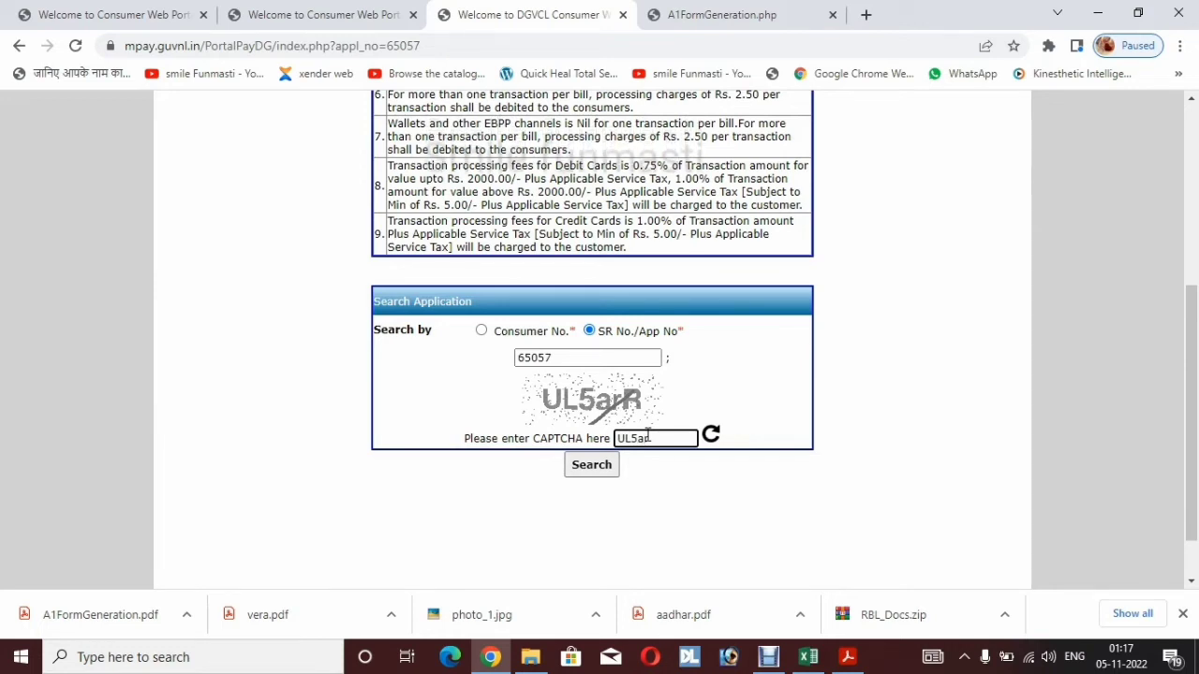
{"action": "left_click", "coordinate": [601, 469]}
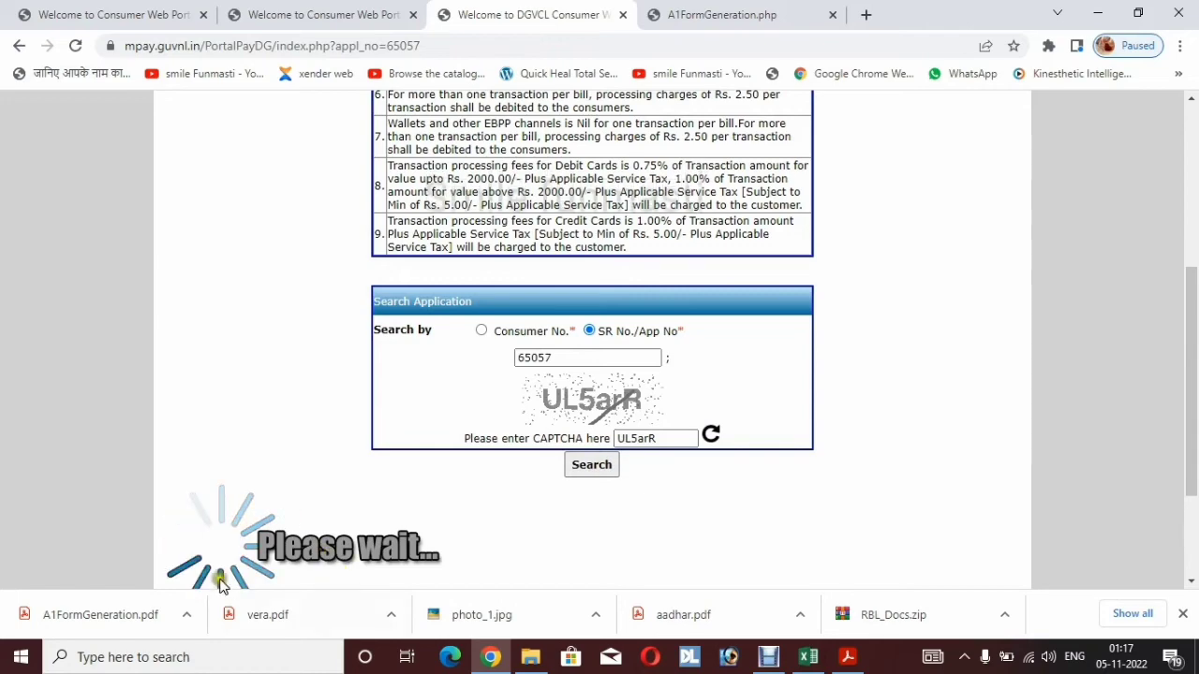
{"action": "scroll", "coordinate": [790, 484], "scroll_direction": "down", "scroll_amount": 2}
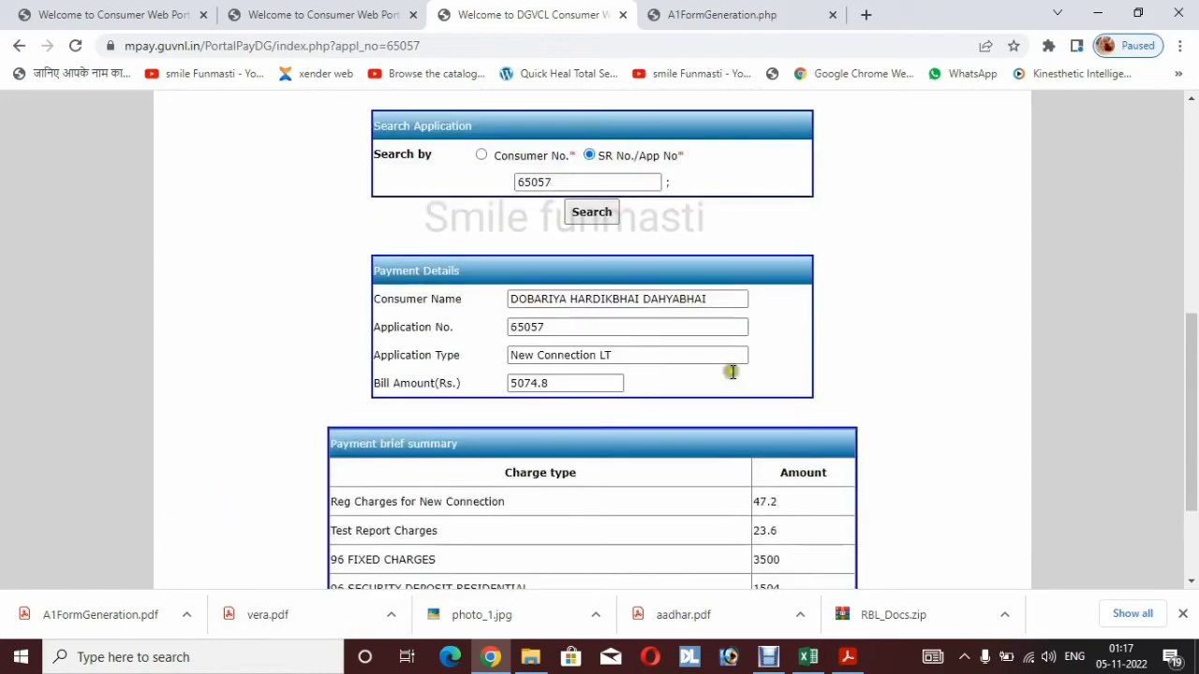
{"action": "scroll", "coordinate": [721, 405], "scroll_direction": "down", "scroll_amount": 2}
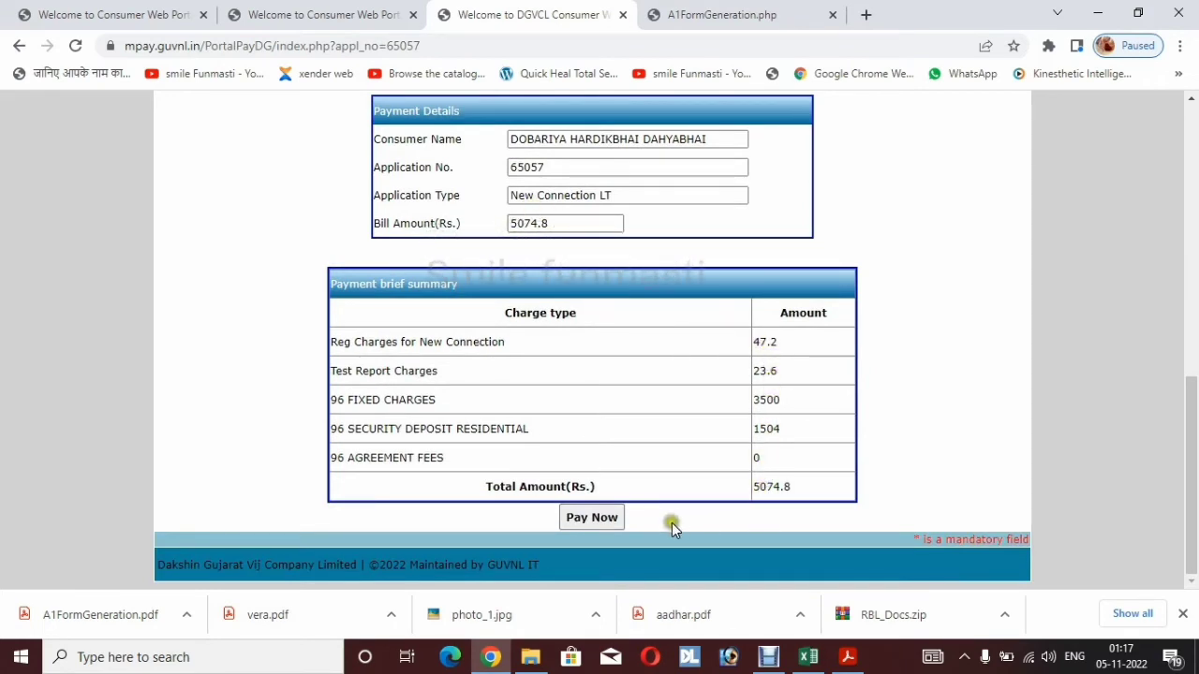
{"action": "left_click", "coordinate": [583, 517]}
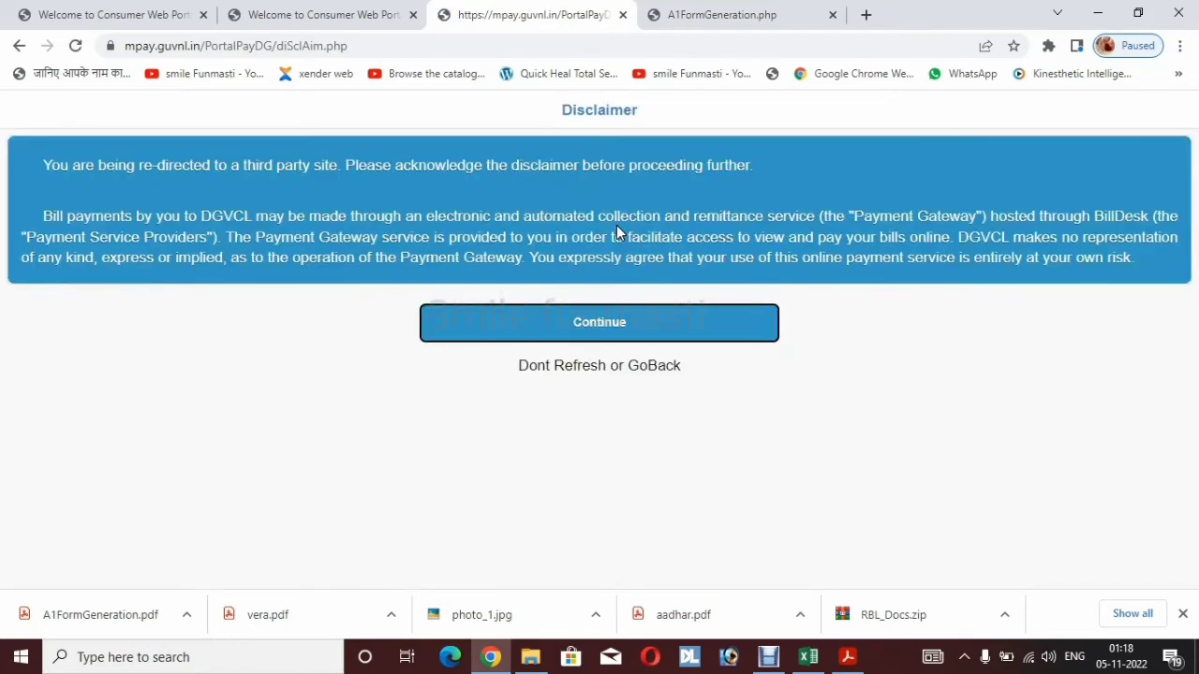
Accept the third-party redirect, reopen the pending application's payment, and accept its terms for BillDesk
{"action": "left_click", "coordinate": [592, 325]}
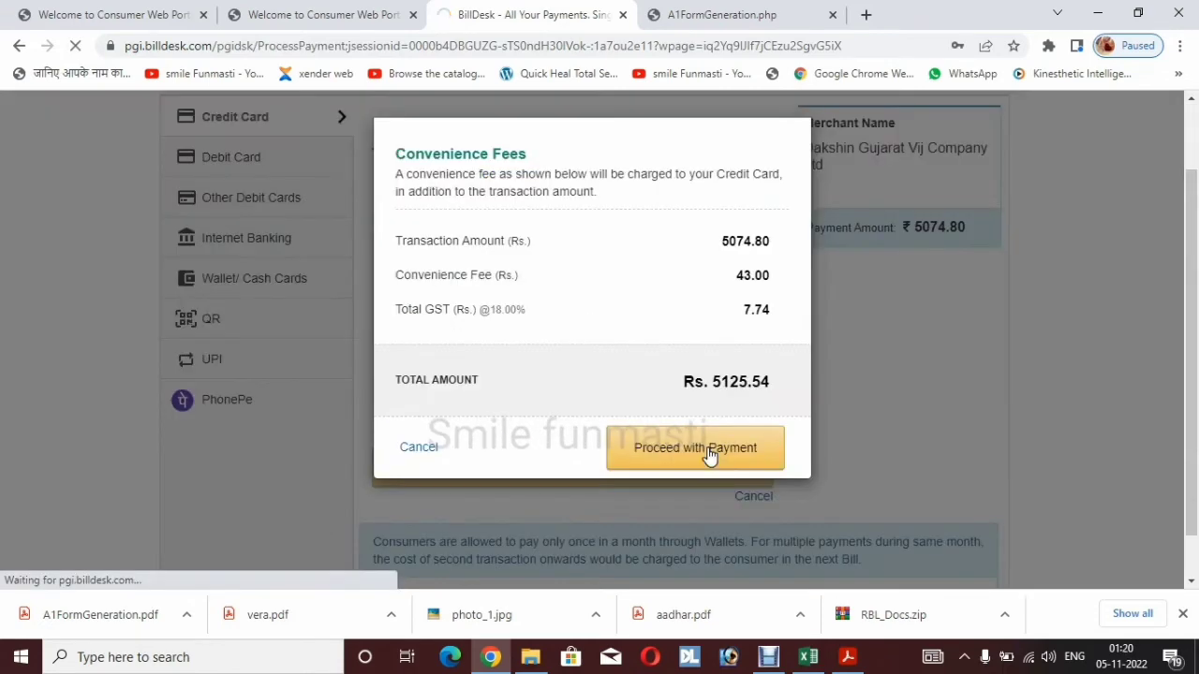
{"action": "left_click", "coordinate": [689, 473]}
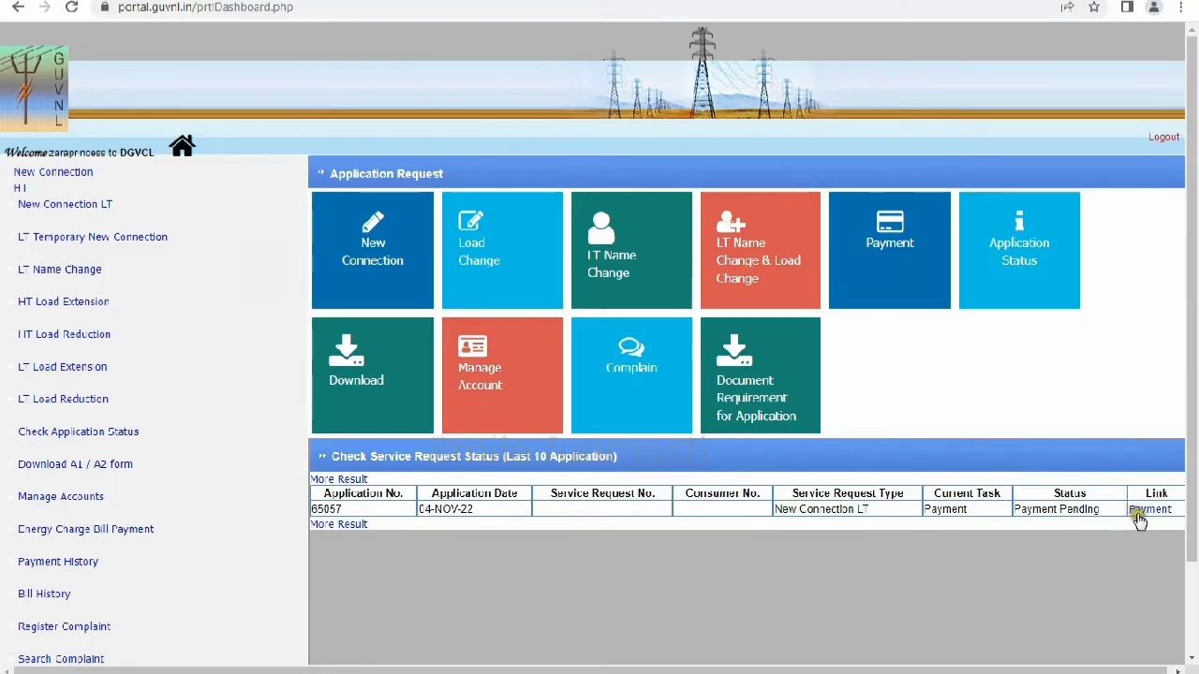
{"action": "left_click", "coordinate": [1143, 512]}
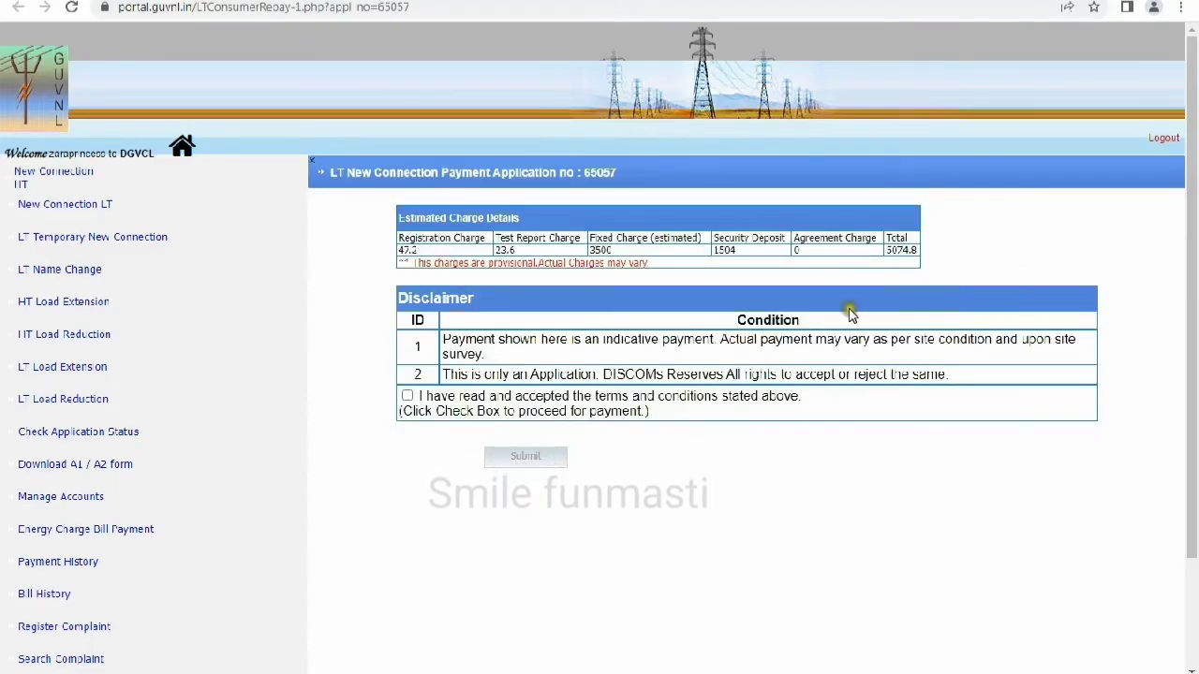
{"action": "left_click", "coordinate": [409, 397]}
{"action": "left_click", "coordinate": [501, 452]}
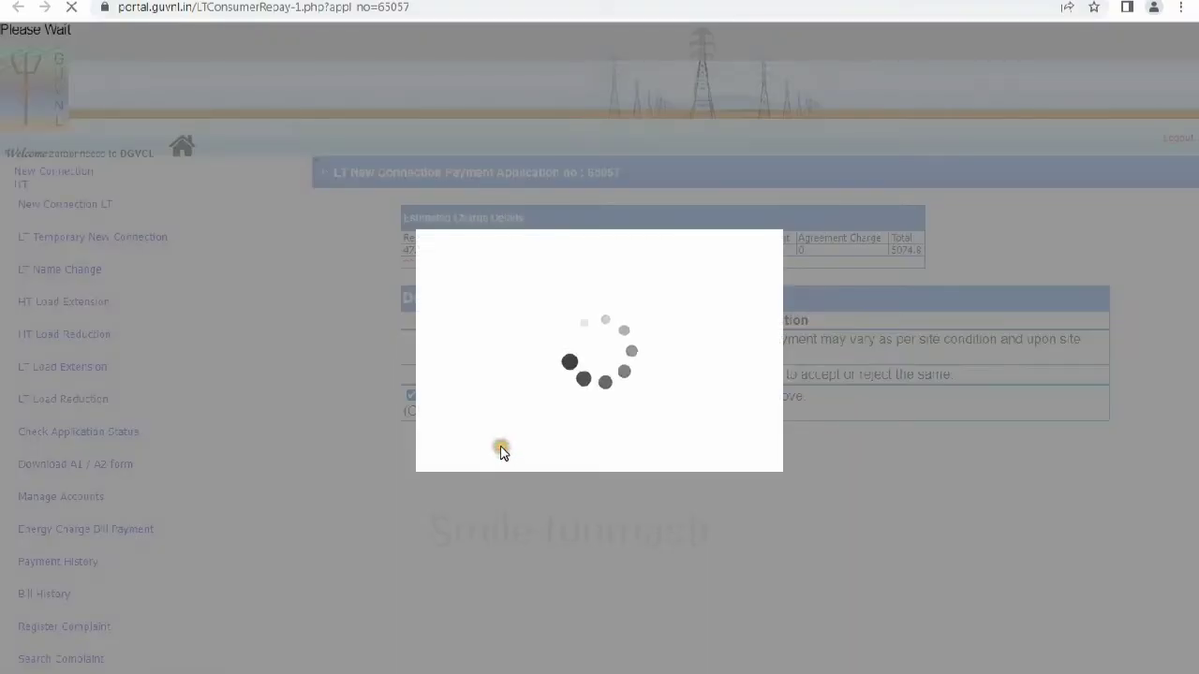
{"action": "scroll", "coordinate": [545, 411], "scroll_direction": "down", "scroll_amount": 2}
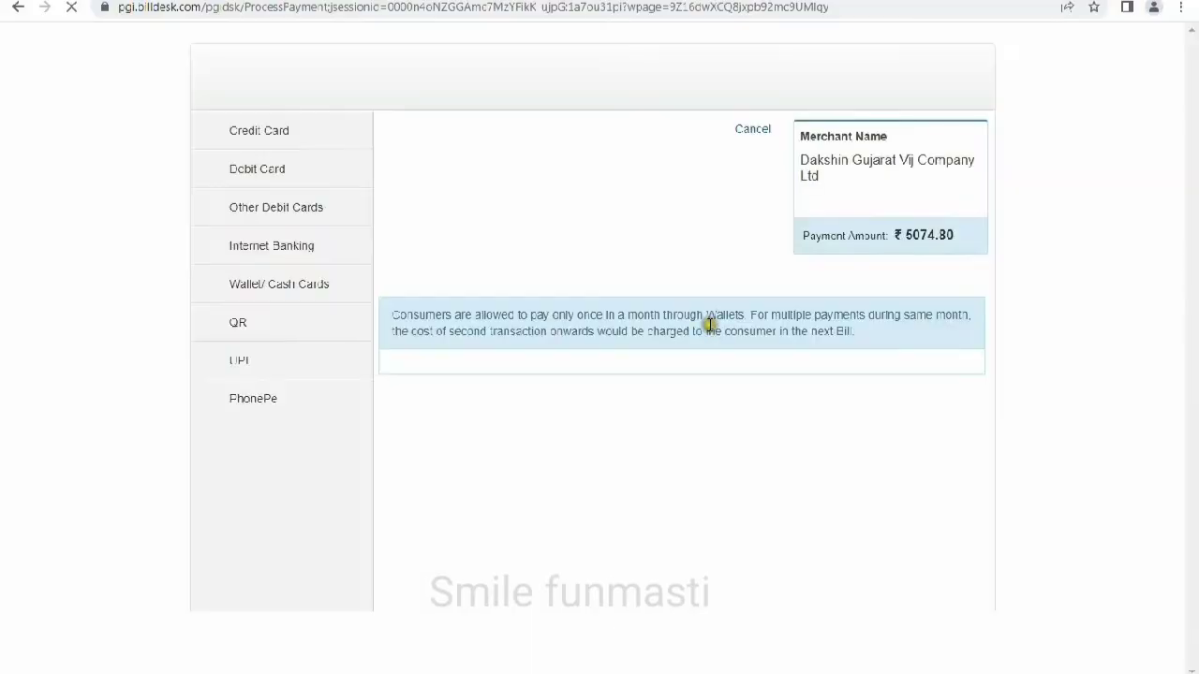
Pay ₹5074.80 via UPI with zero convenience fee, submitting the payer's UPI ID
{"action": "left_click", "coordinate": [230, 364]}
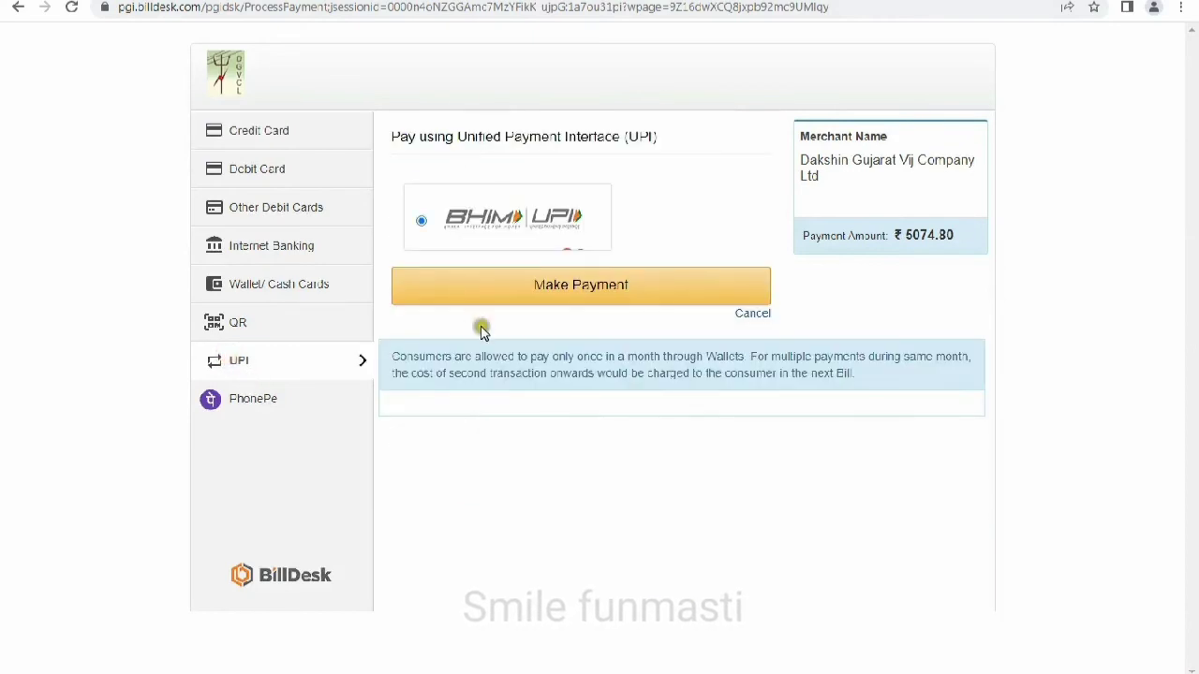
{"action": "left_click", "coordinate": [582, 286]}
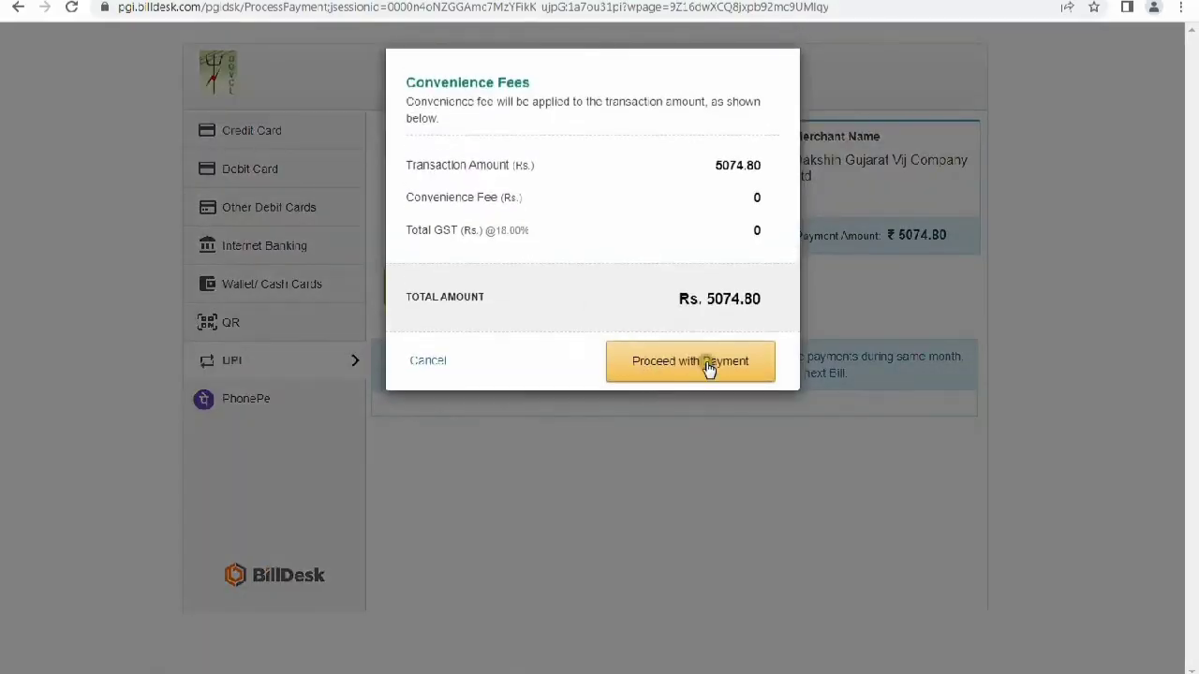
{"action": "left_click", "coordinate": [708, 365]}
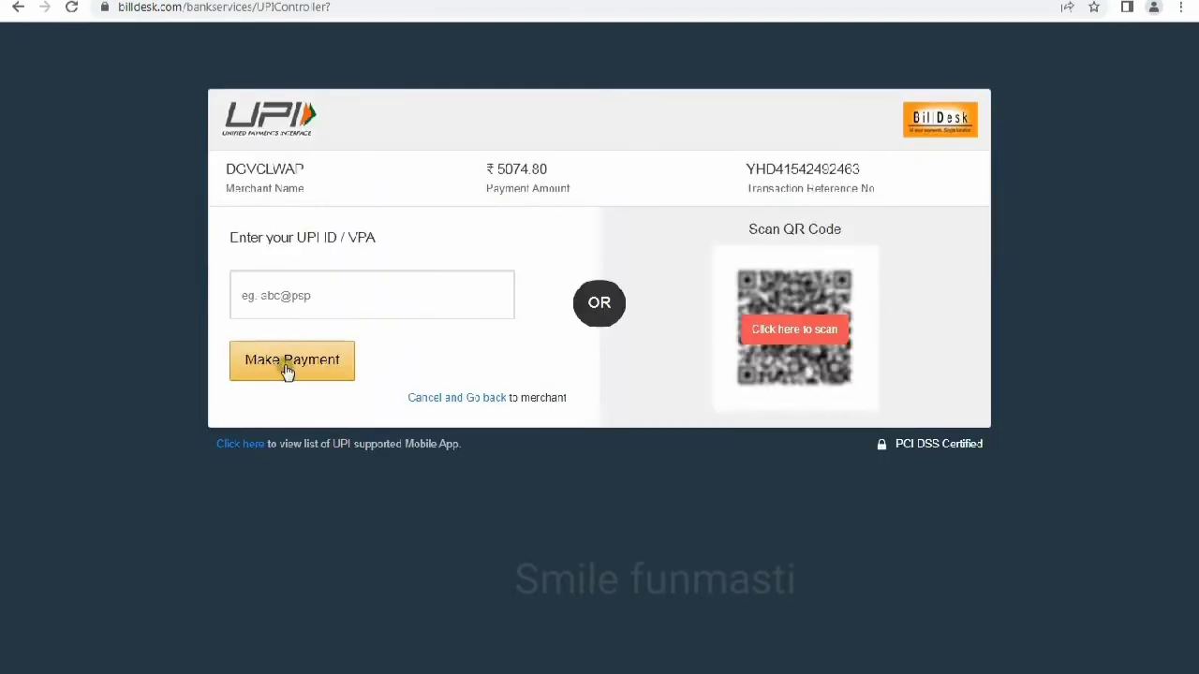
{"action": "left_click", "coordinate": [345, 293]}
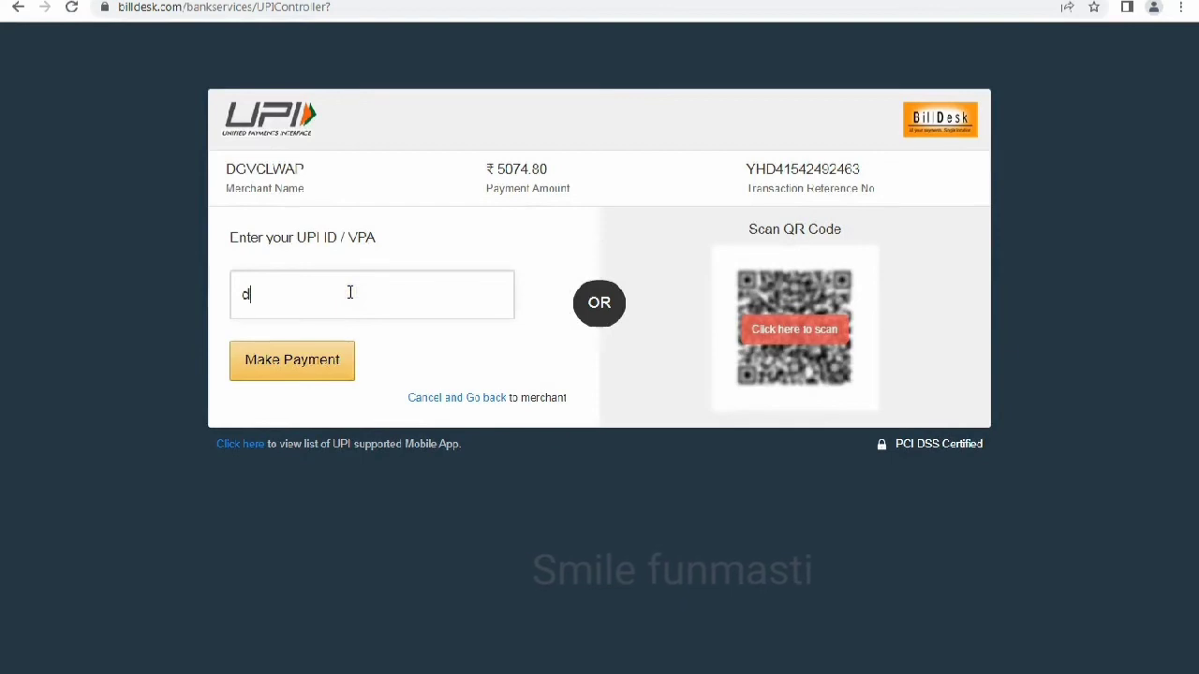
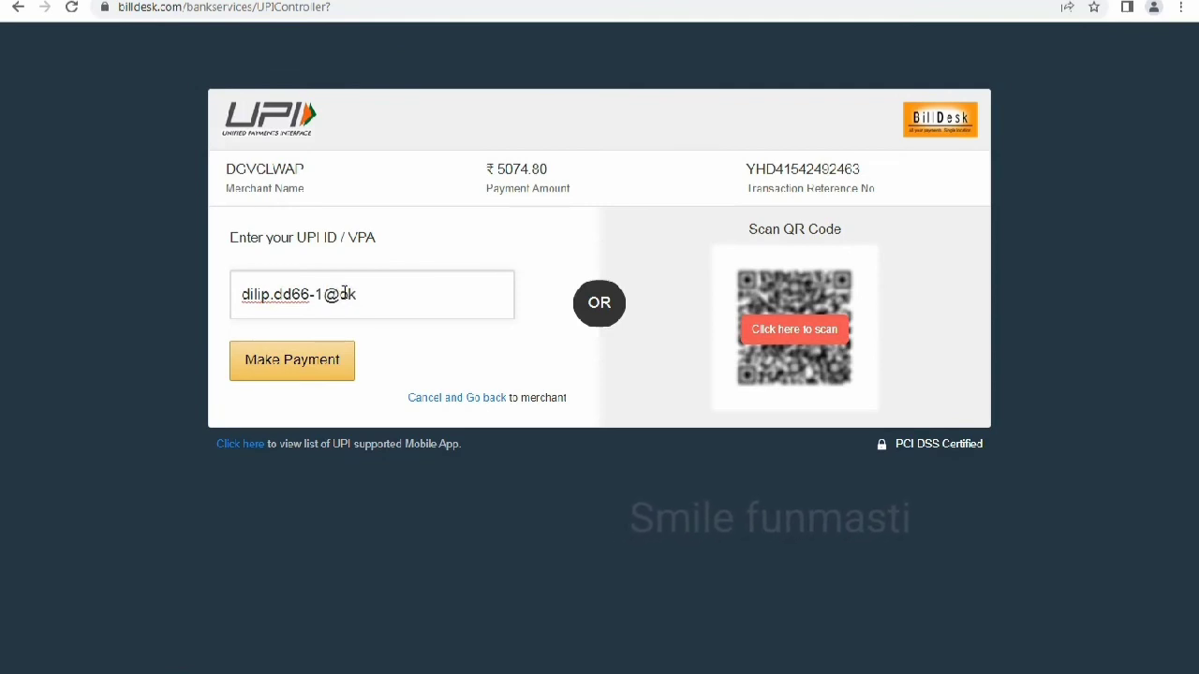
{"action": "key", "text": "Return"}
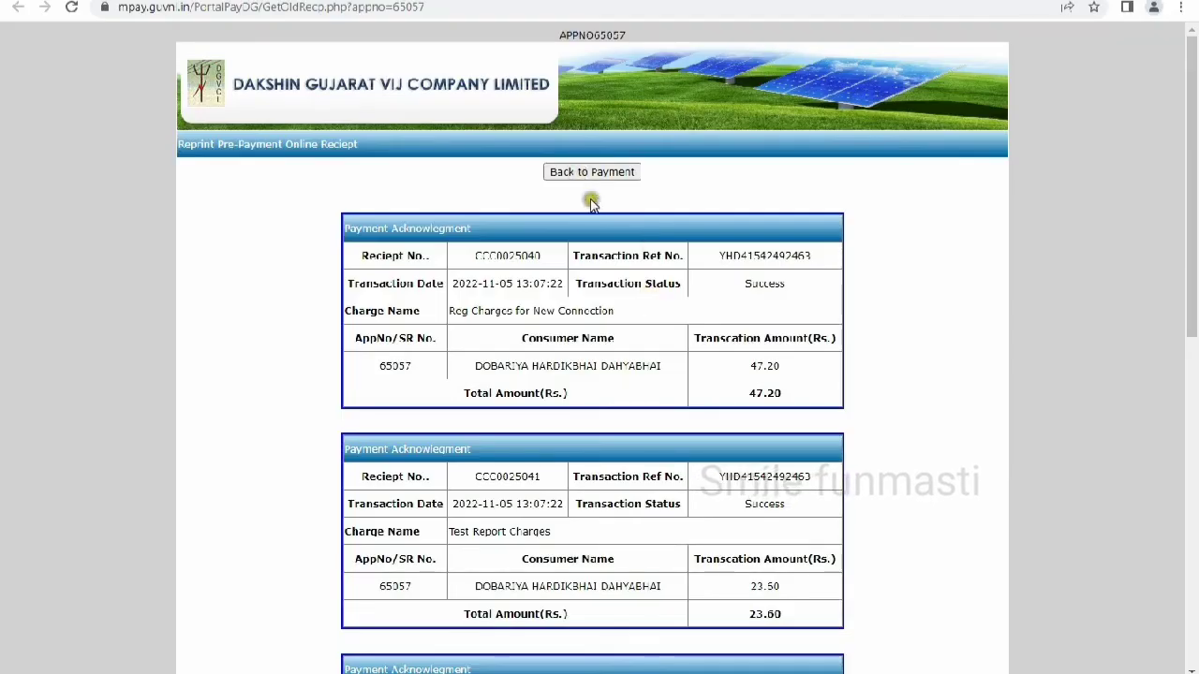
Print the payment acknowledgement receipts on the Canon LBP2900 printer
{"action": "scroll", "coordinate": [646, 425], "scroll_direction": "down", "scroll_amount": 3}
{"action": "scroll", "coordinate": [647, 424], "scroll_direction": "down", "scroll_amount": 4}
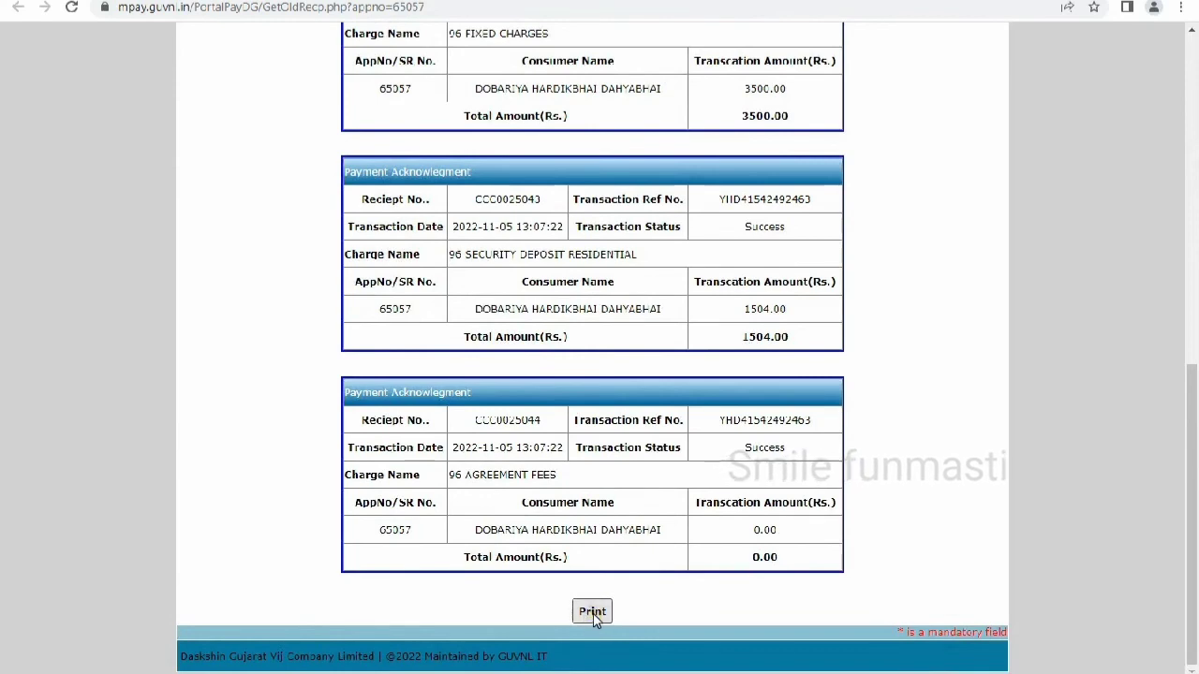
{"action": "left_click", "coordinate": [592, 615]}
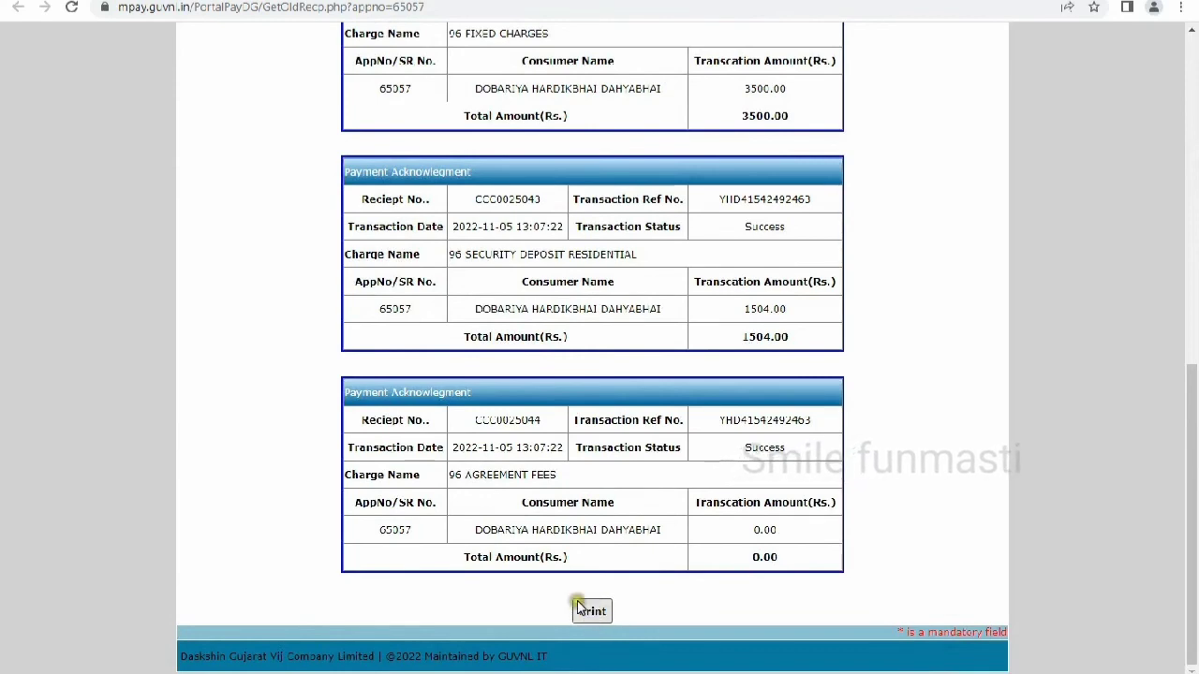
{"action": "left_click", "coordinate": [1104, 373]}
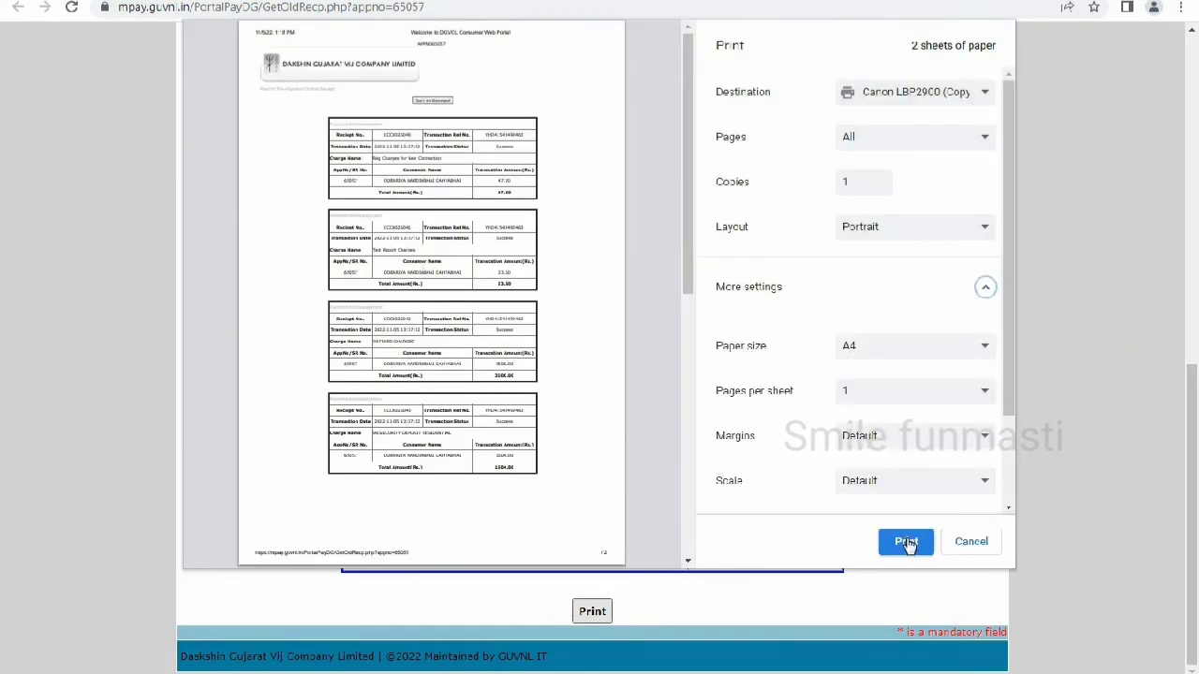
{"action": "left_click", "coordinate": [946, 93]}
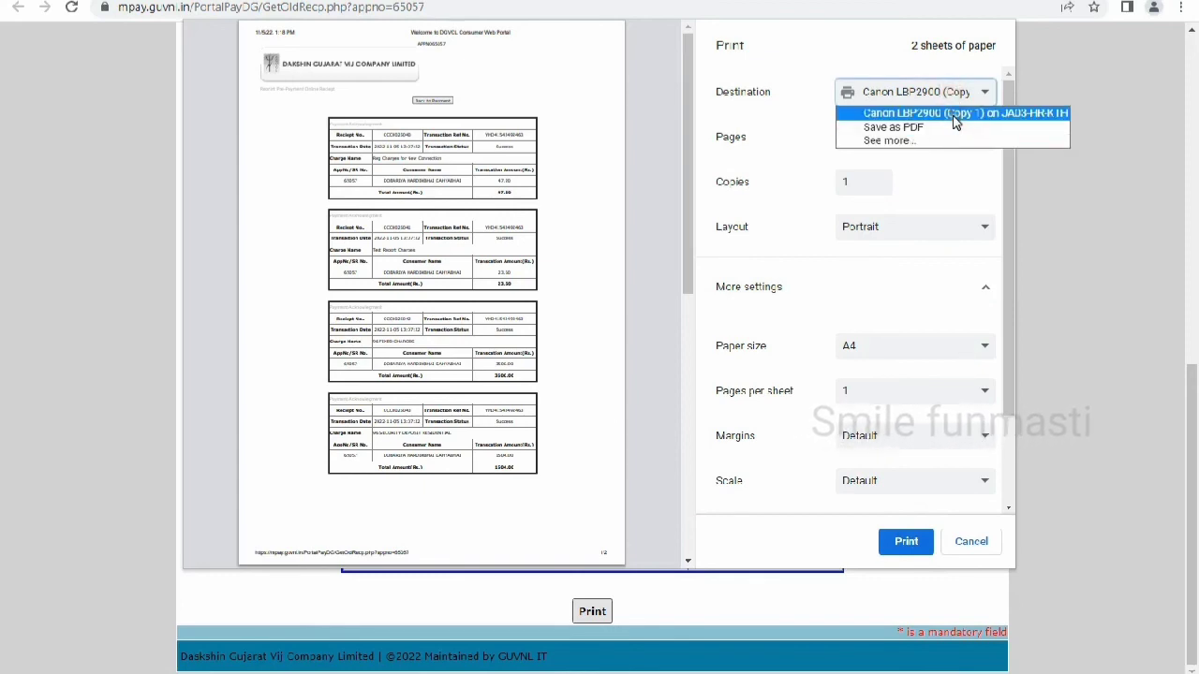
{"action": "left_click", "coordinate": [953, 115]}
{"action": "left_click", "coordinate": [907, 542]}
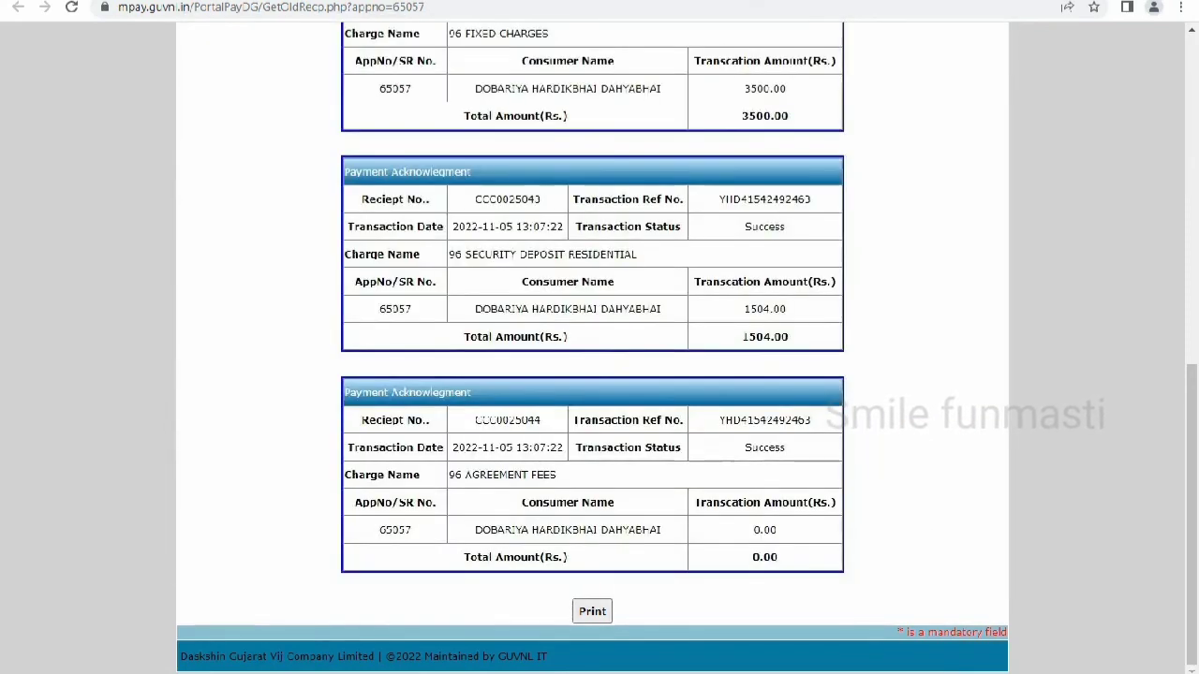